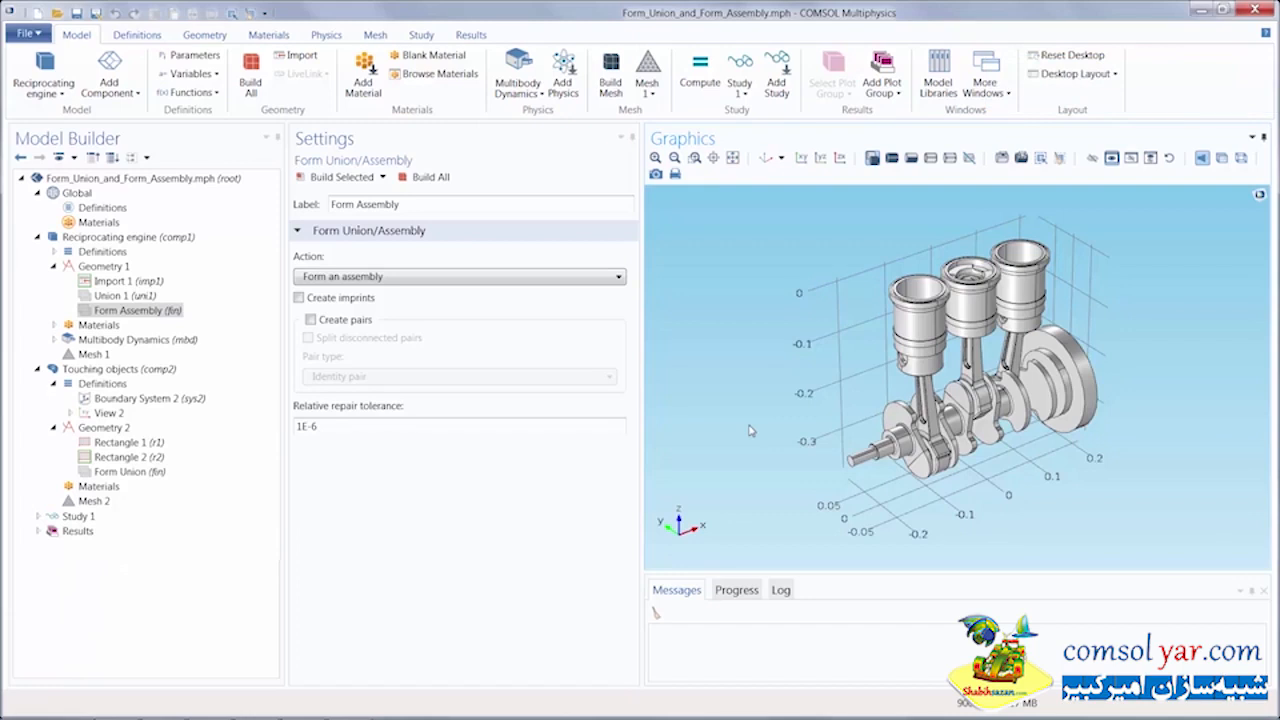
# Review the finalization action choices for the reciprocating engine's geometry, keeping Form an assembly
pyautogui.moveTo(751, 424); pyautogui.dragTo(749, 340, button='middle')
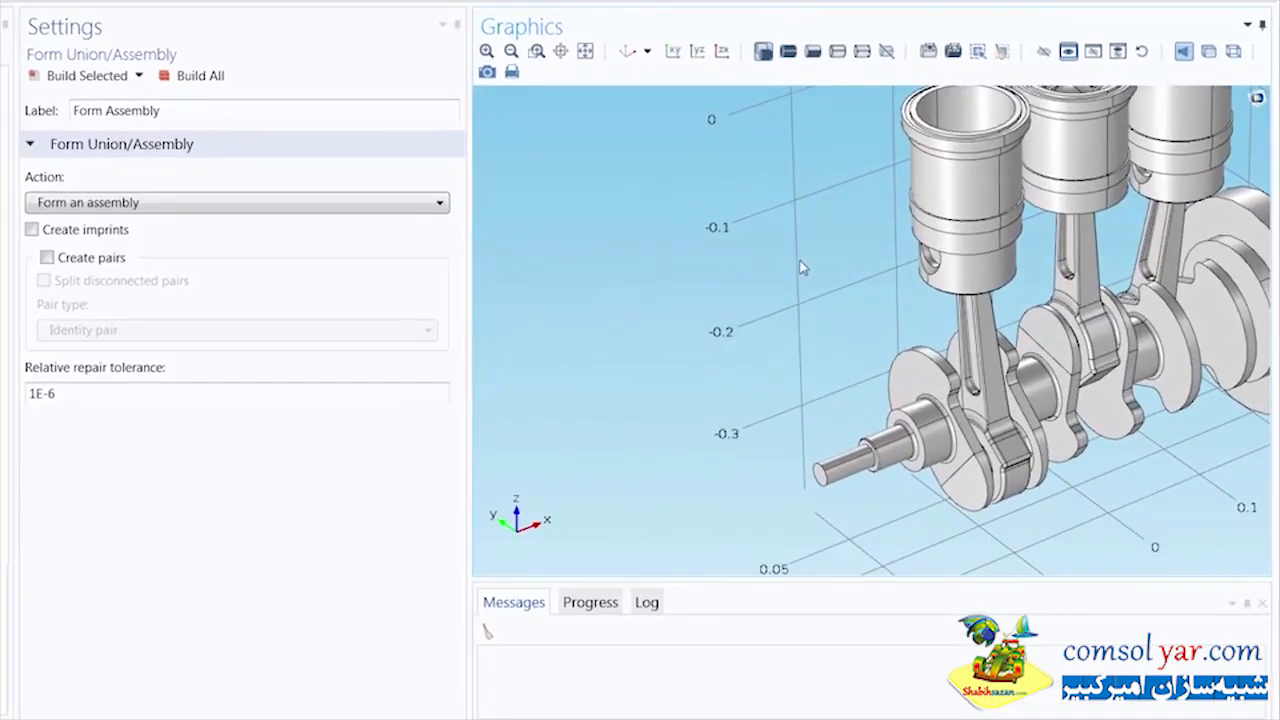
pyautogui.moveTo(800, 266); pyautogui.dragTo(572, 327, button='right')
pyautogui.moveTo(572, 327); pyautogui.dragTo(582, 298)
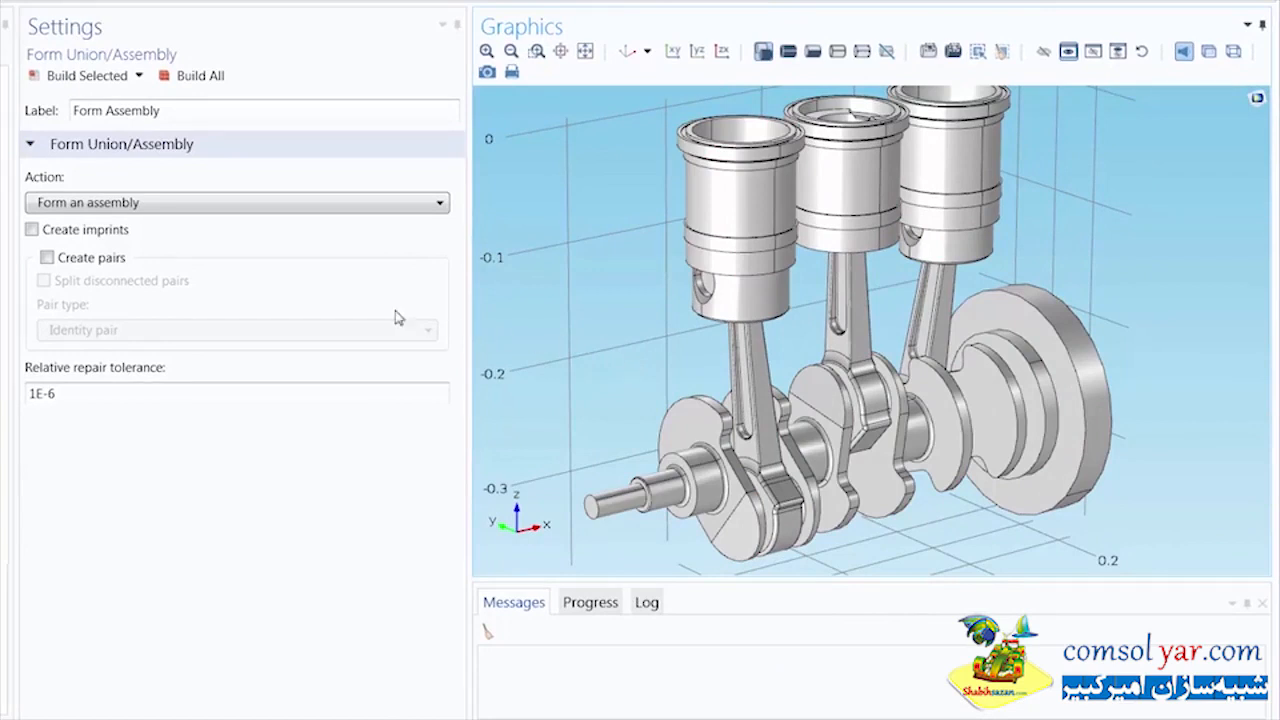
pyautogui.click(238, 205)
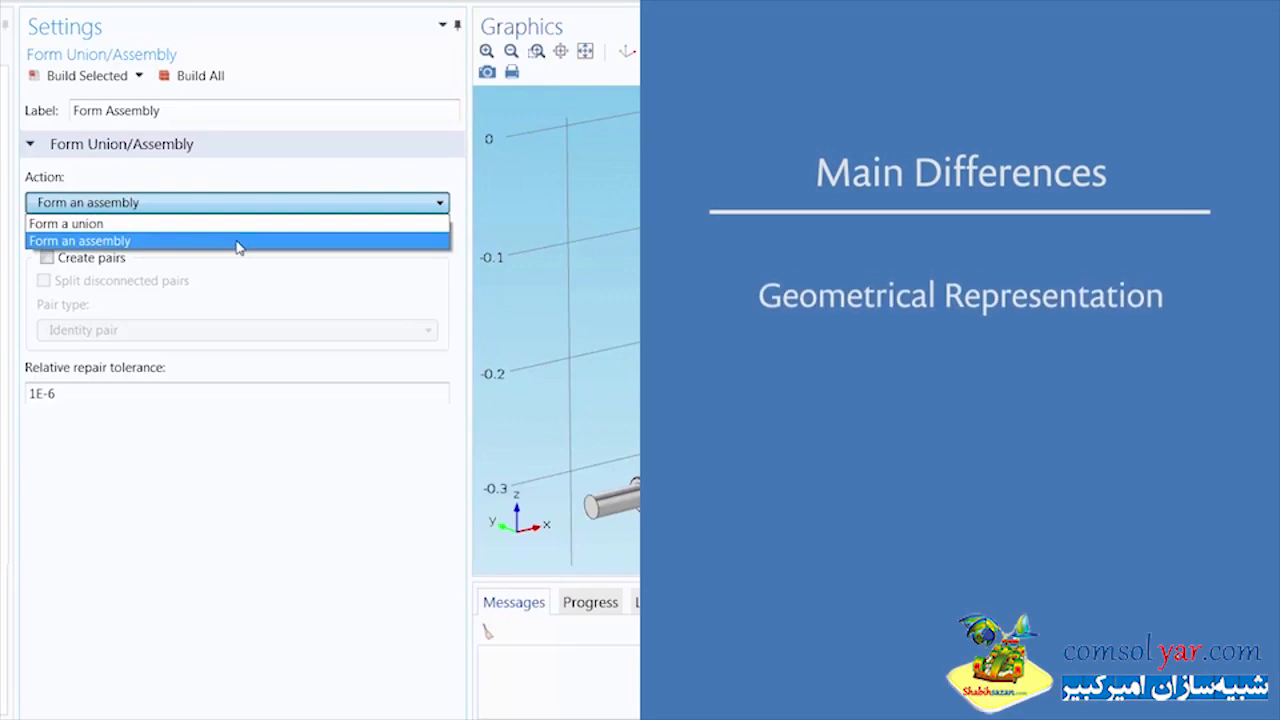
pyautogui.click(237, 243)
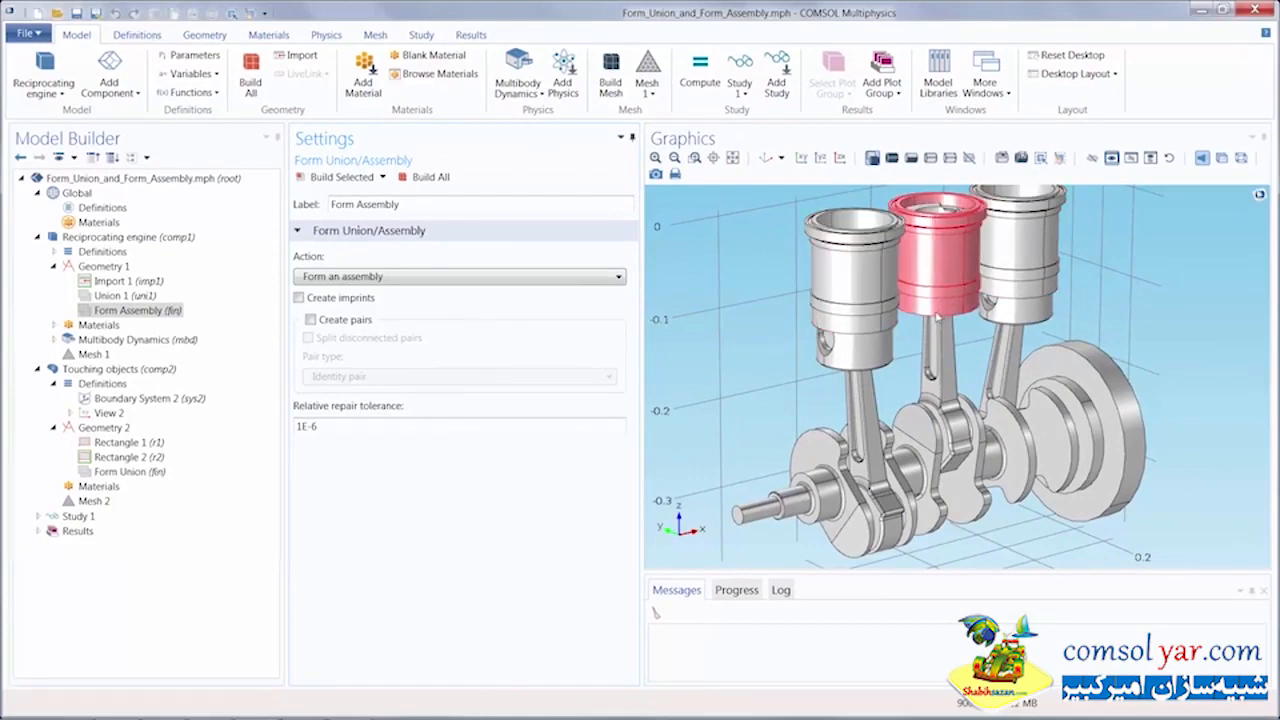
# Open the Selection List and highlight the imported engine solids imp1(3), imp1(4), imp1(6) and imp1(8) one at a time
pyautogui.click(985, 85)
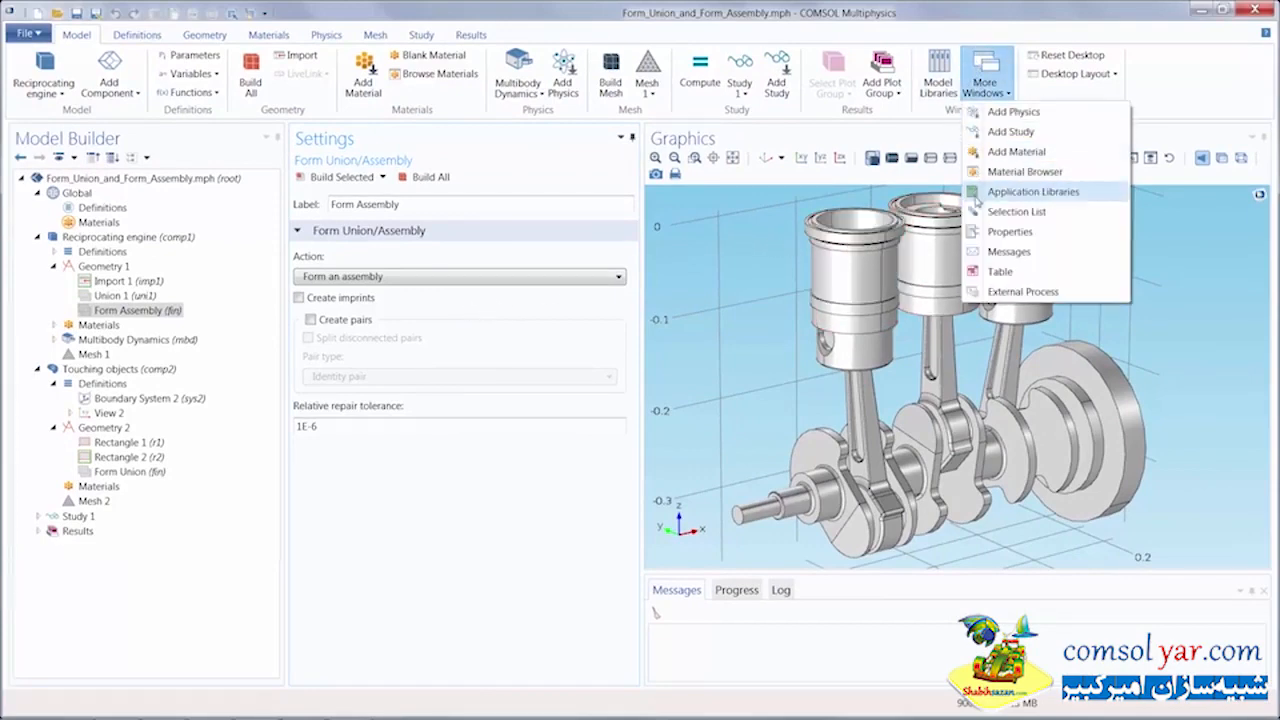
pyautogui.click(1000, 211)
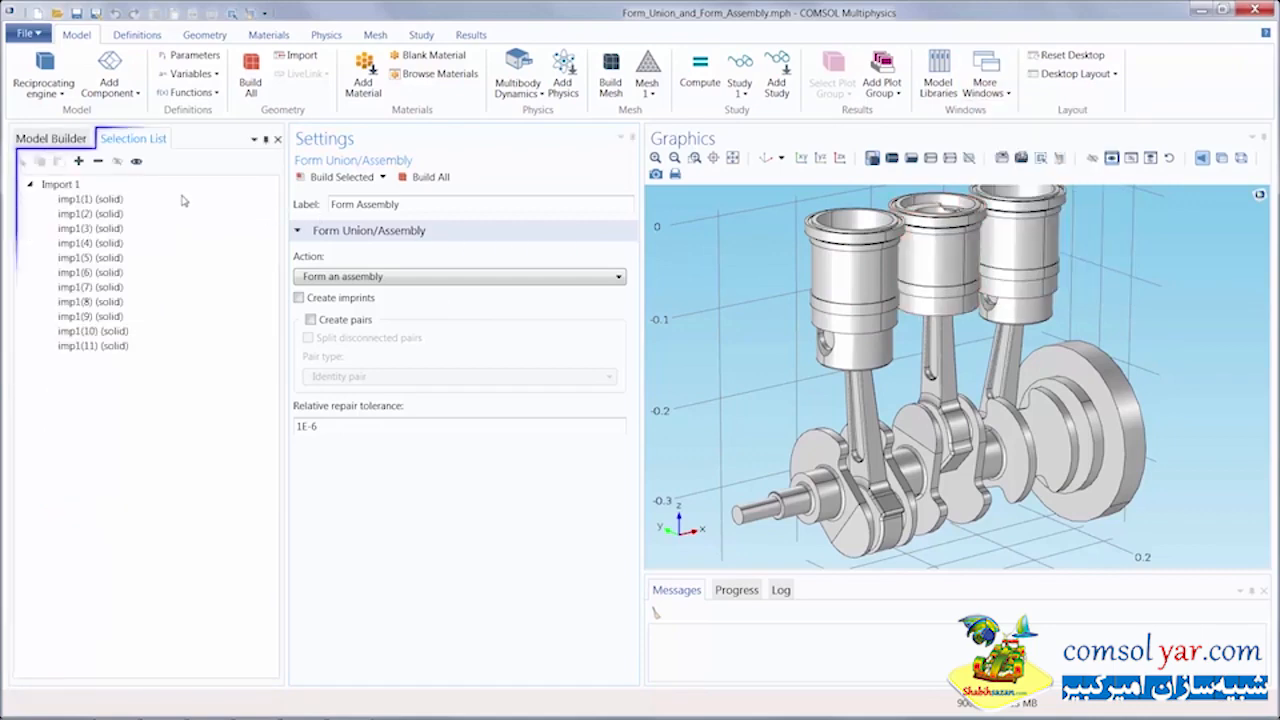
pyautogui.click(100, 229)
pyautogui.click(99, 243)
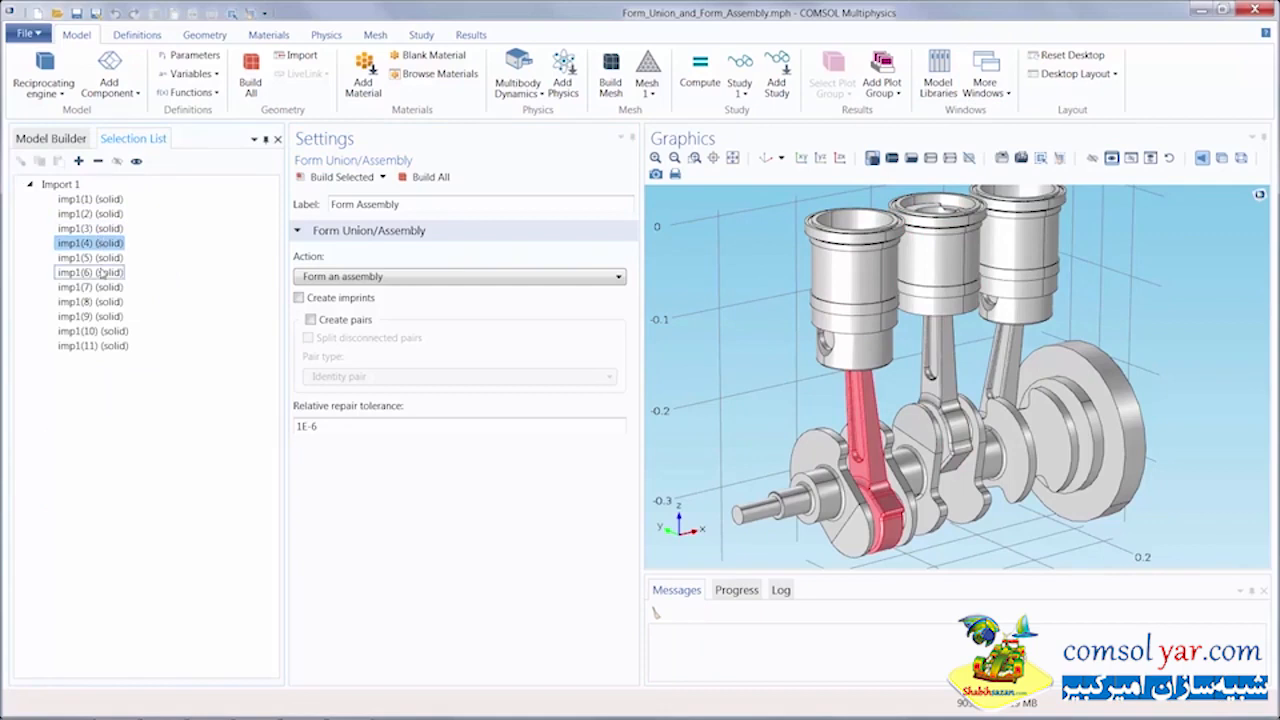
pyautogui.click(103, 273)
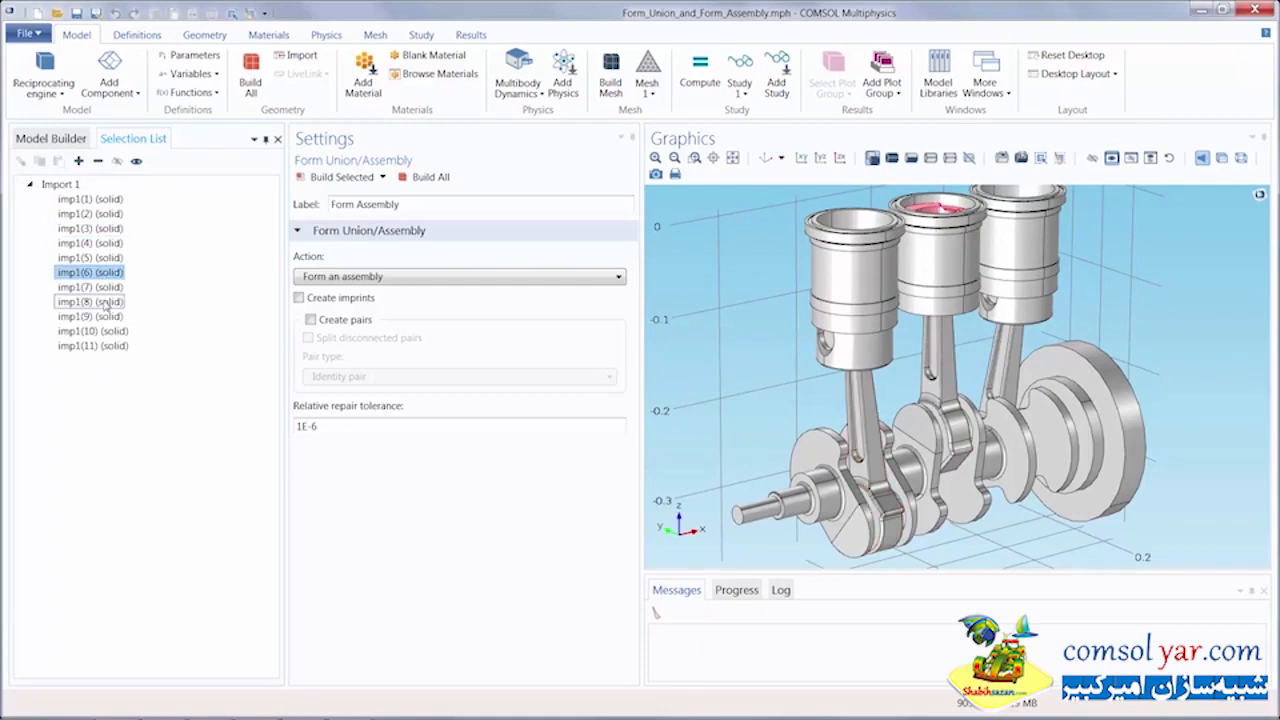
pyautogui.click(104, 302)
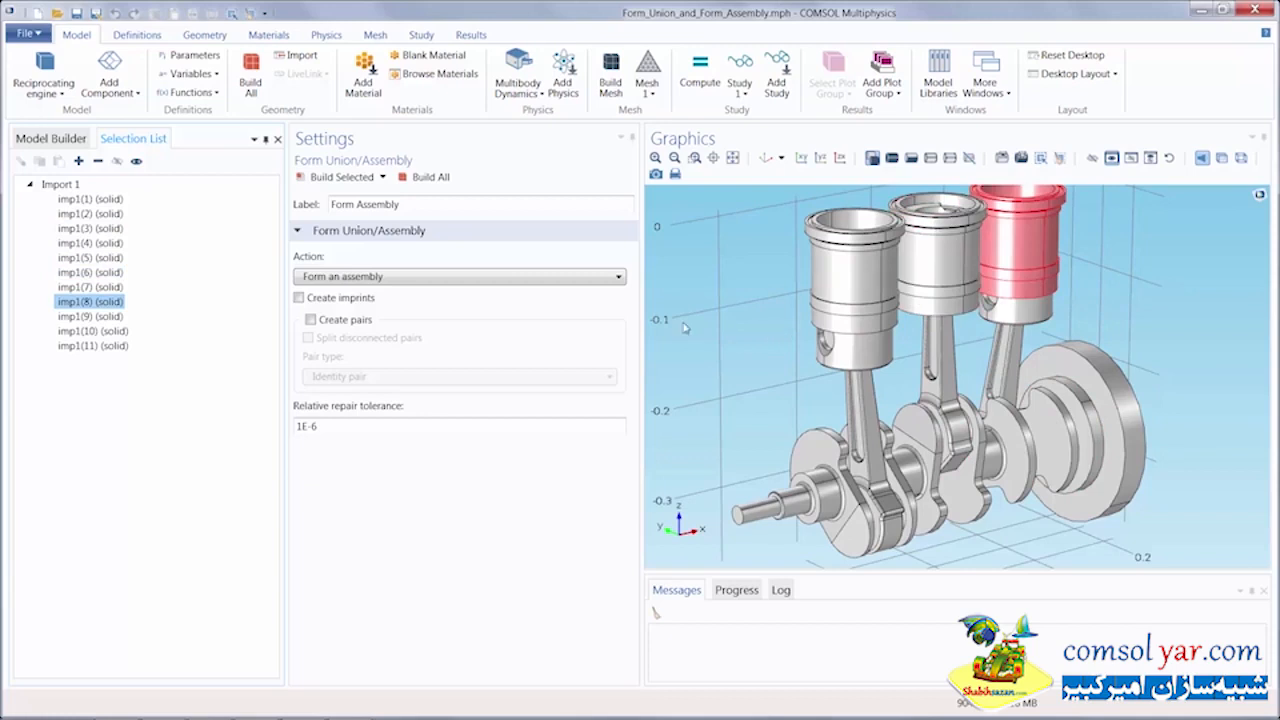
pyautogui.click(77, 143)
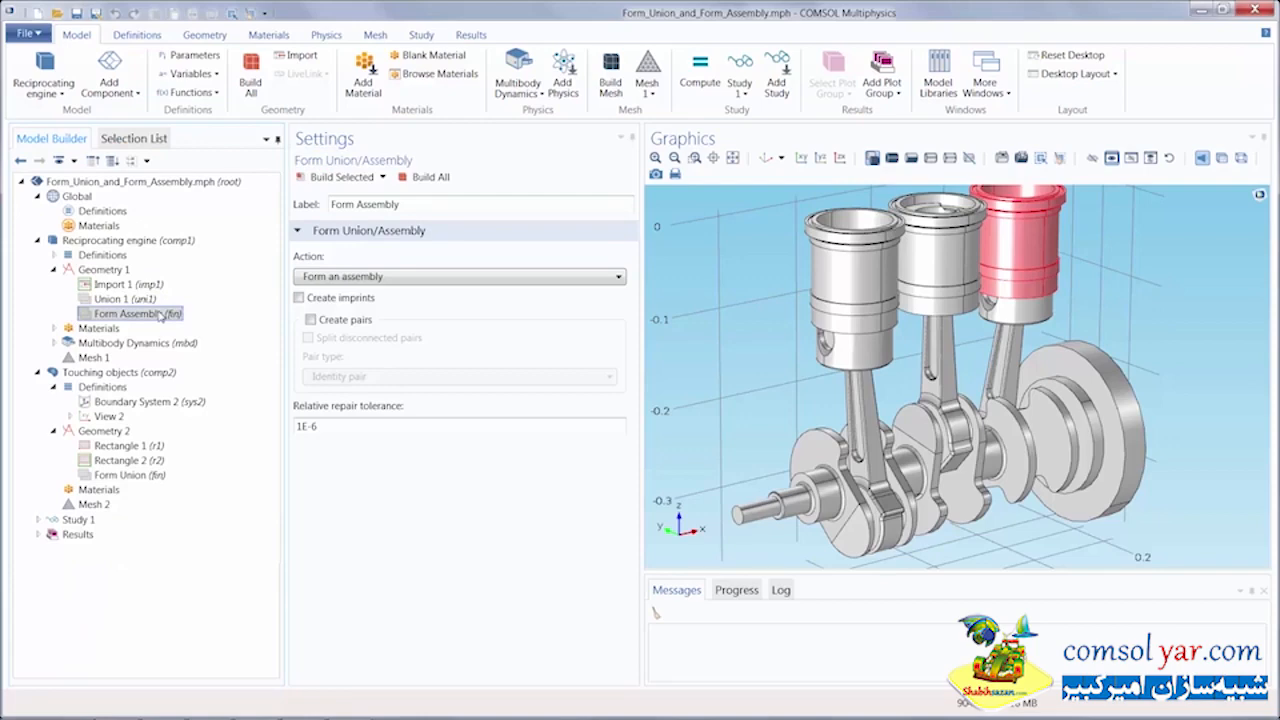
# Show the geometry labels in View 2 of the Touching objects component
pyautogui.click(147, 373)
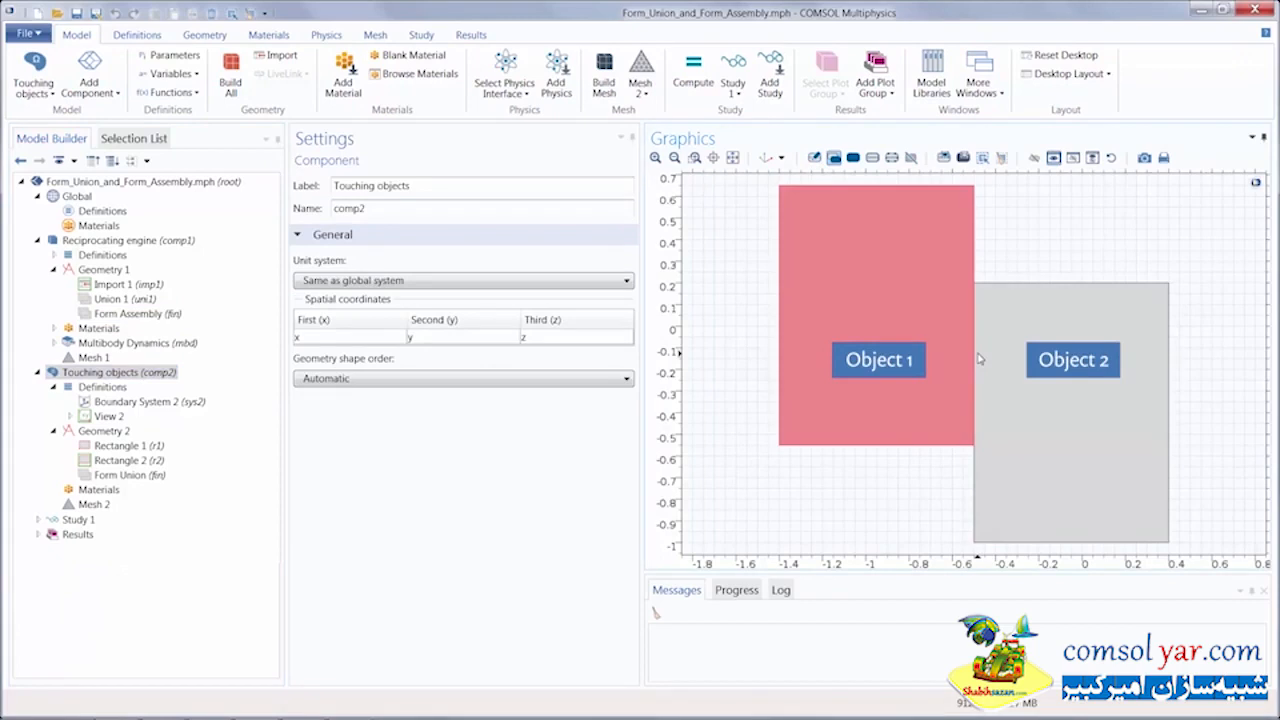
pyautogui.click(110, 417)
pyautogui.click(360, 242)
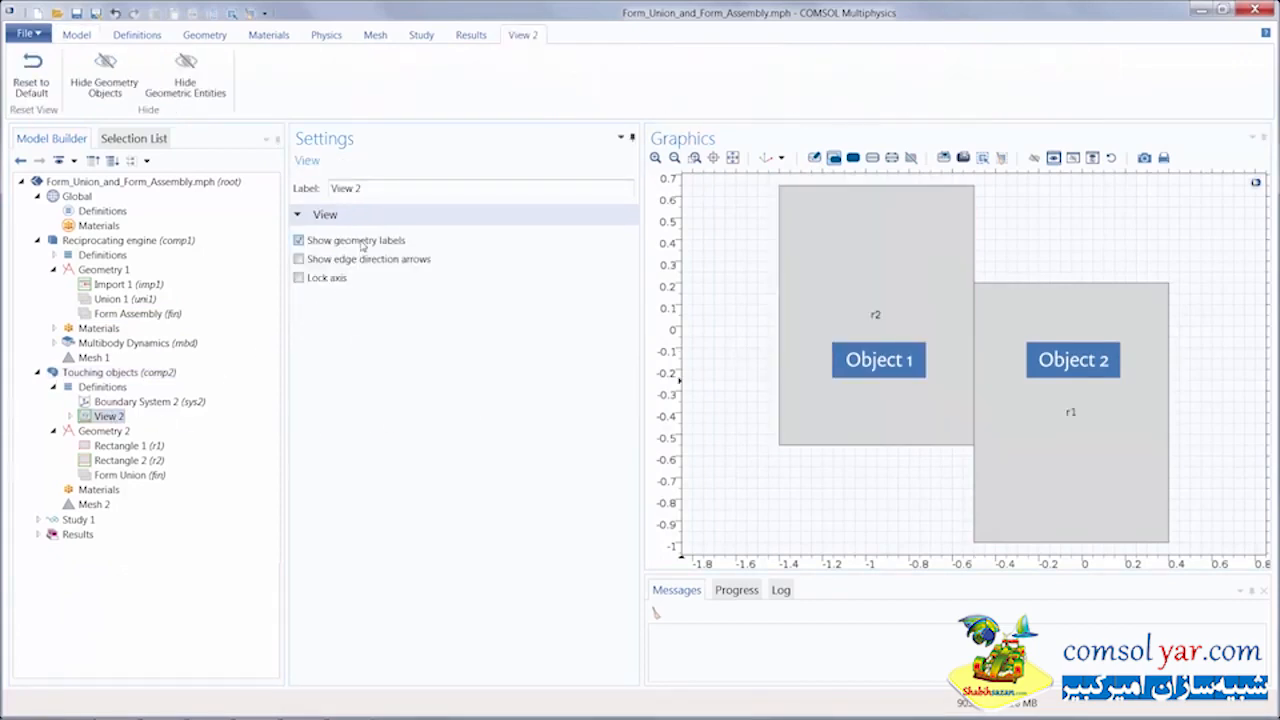
# Build Geometry 2 with the Form Union node and view its domains and boundaries through Mesh 2
pyautogui.click(131, 476)
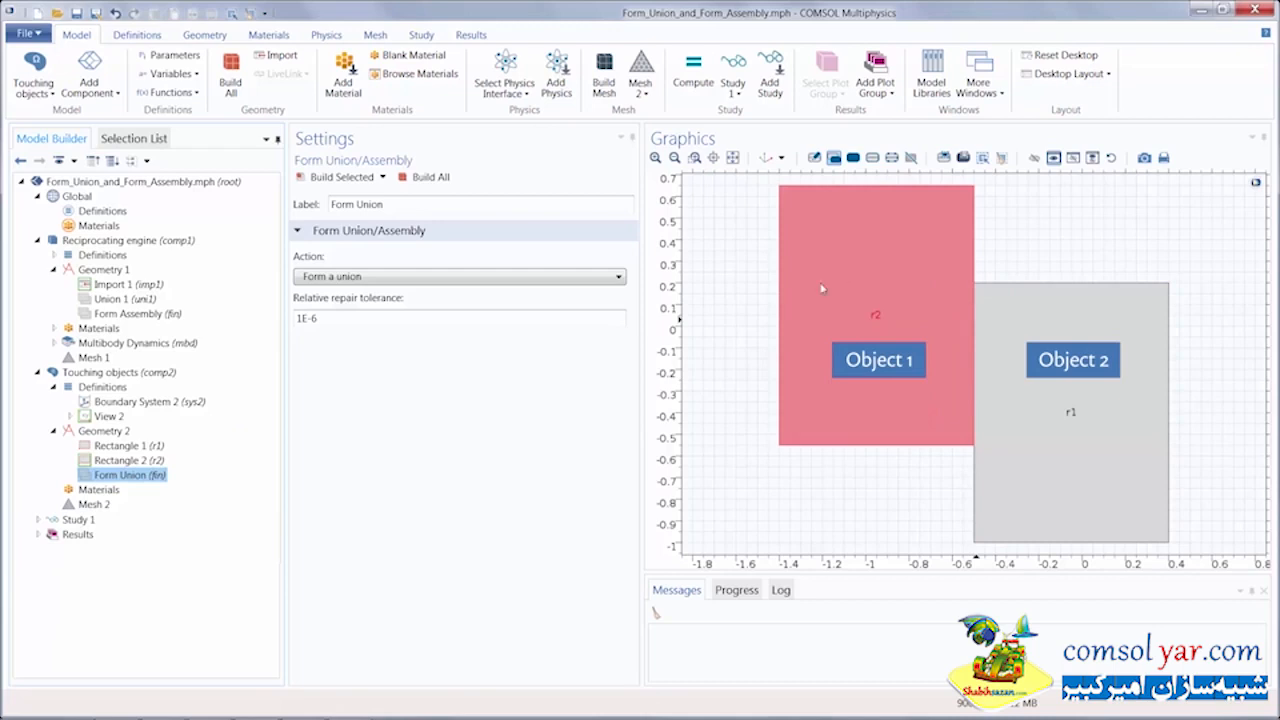
pyautogui.click(433, 178)
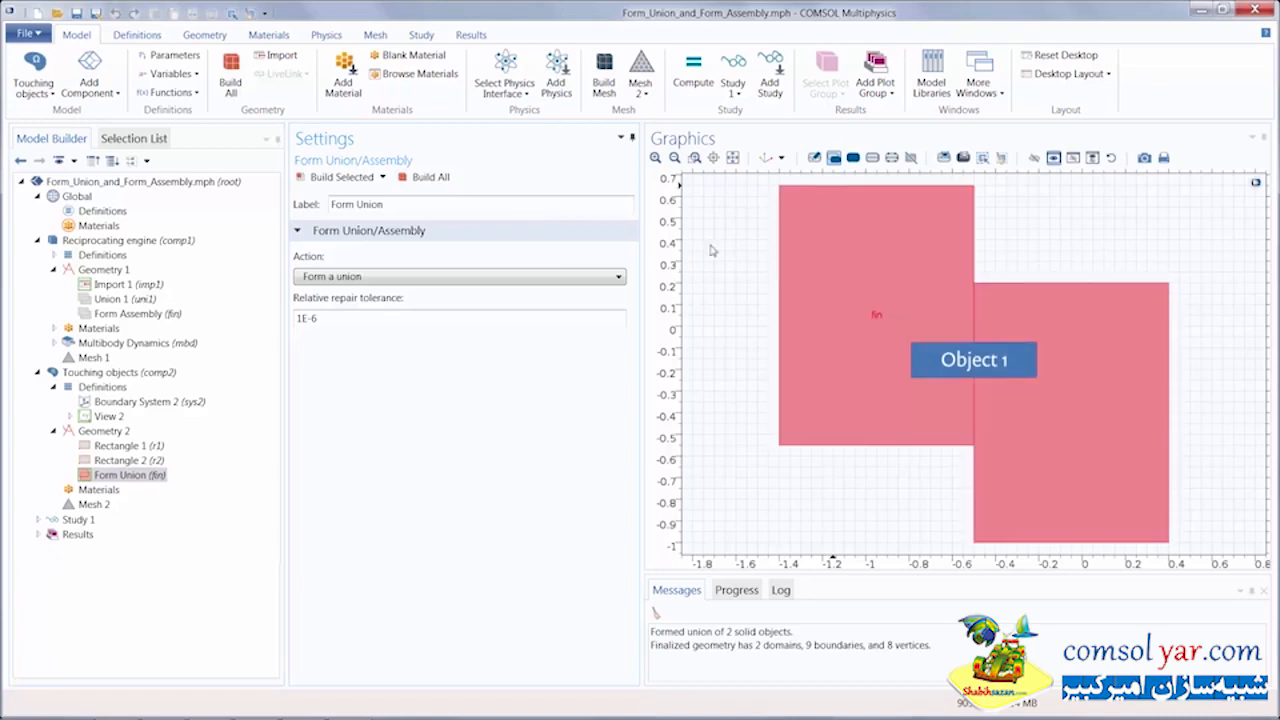
pyautogui.click(94, 504)
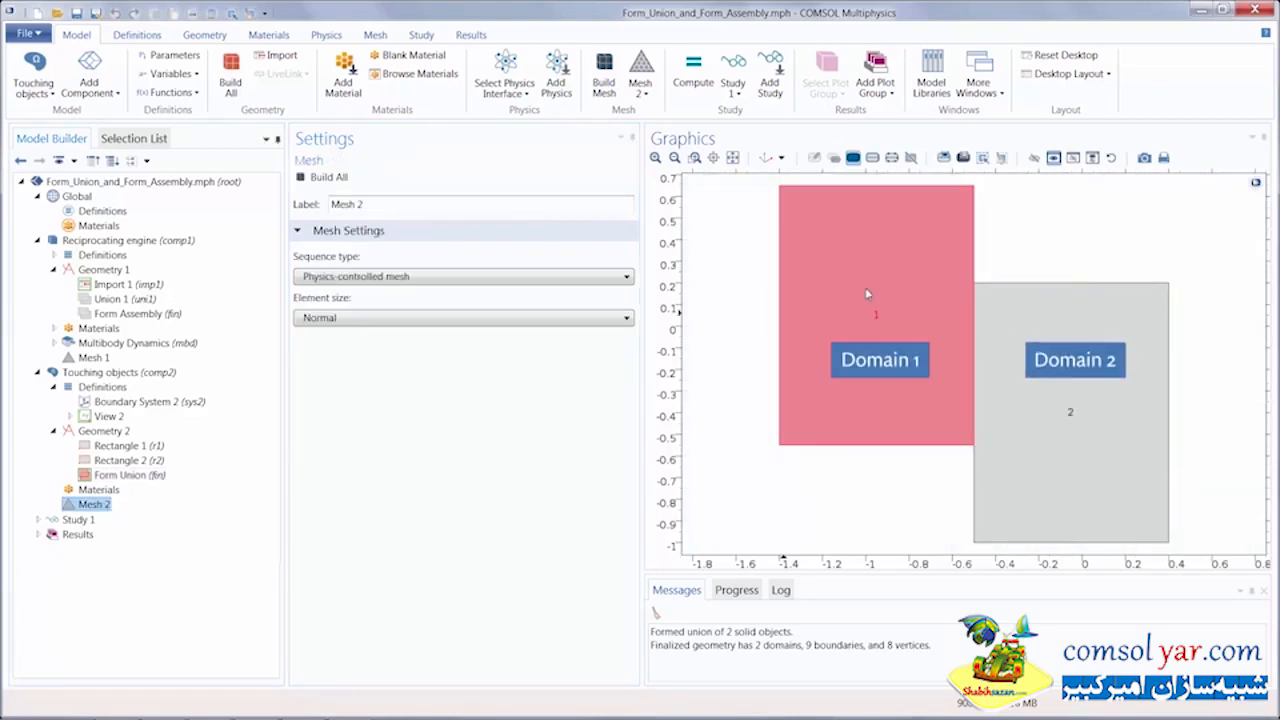
pyautogui.click(872, 157)
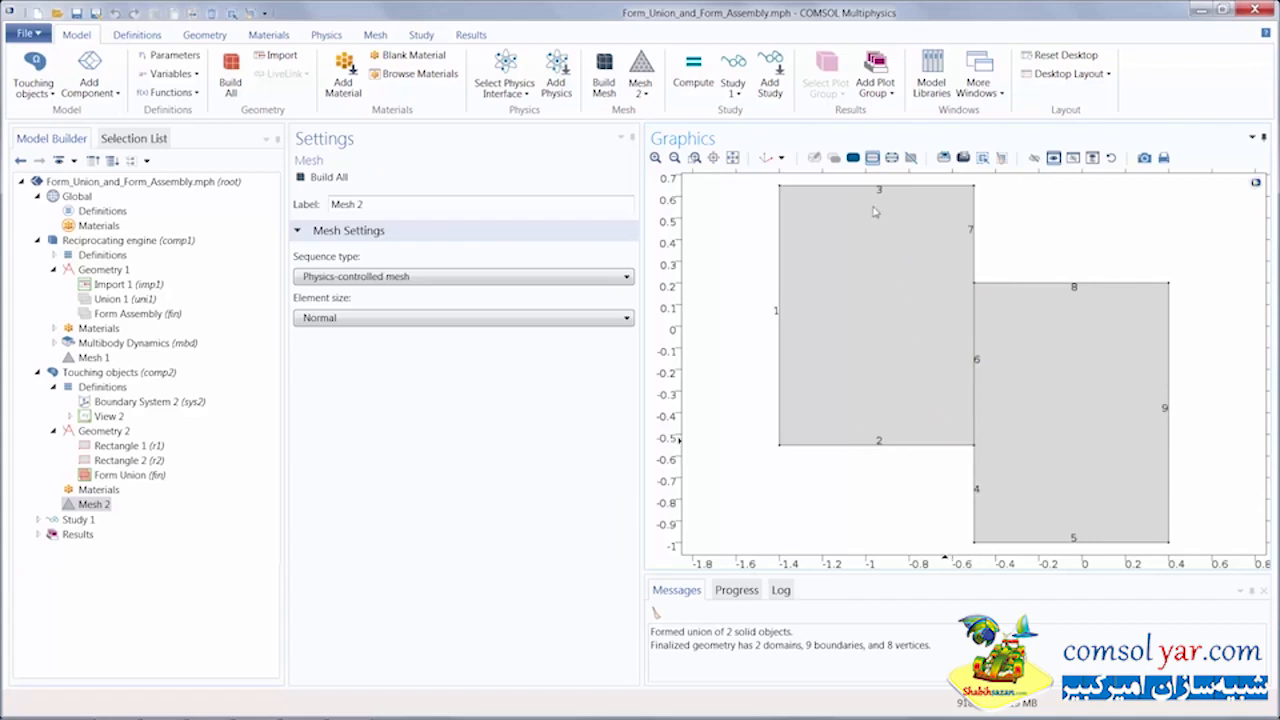
pyautogui.click(853, 157)
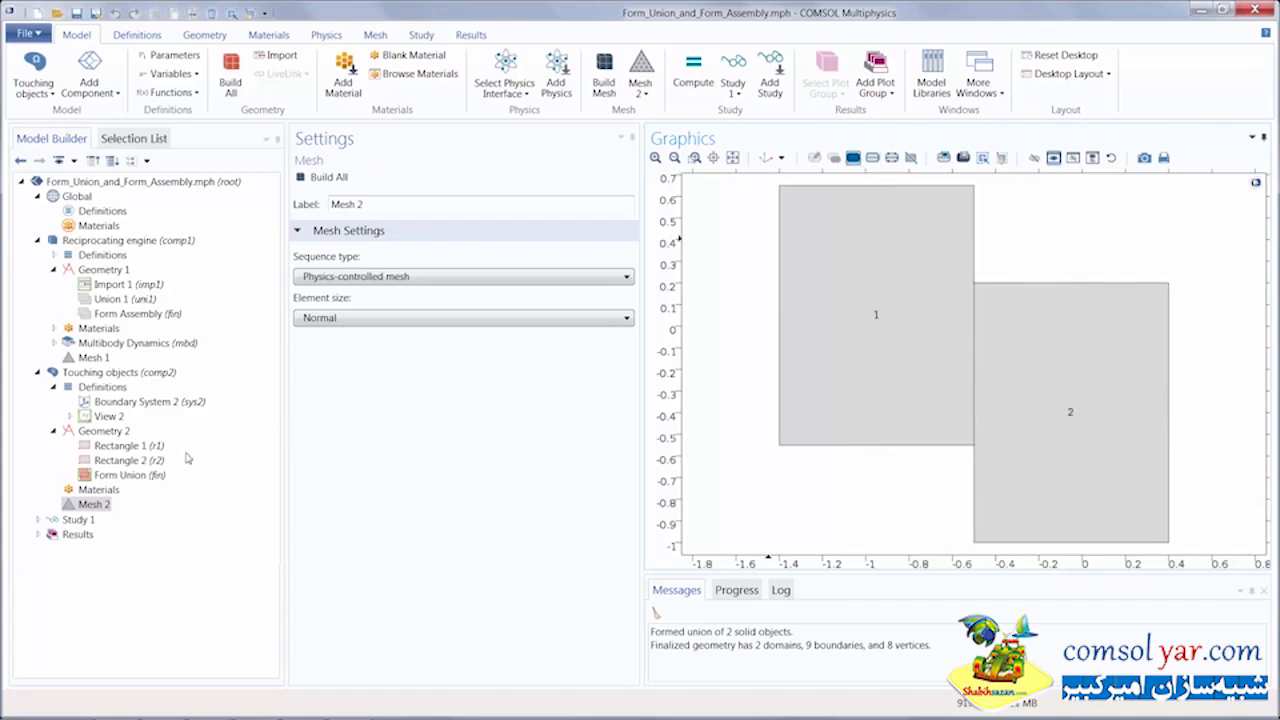
# Change the finalization action of Geometry 2 to Form an assembly, rebuild it and switch to object selection
pyautogui.click(158, 476)
pyautogui.click(345, 277)
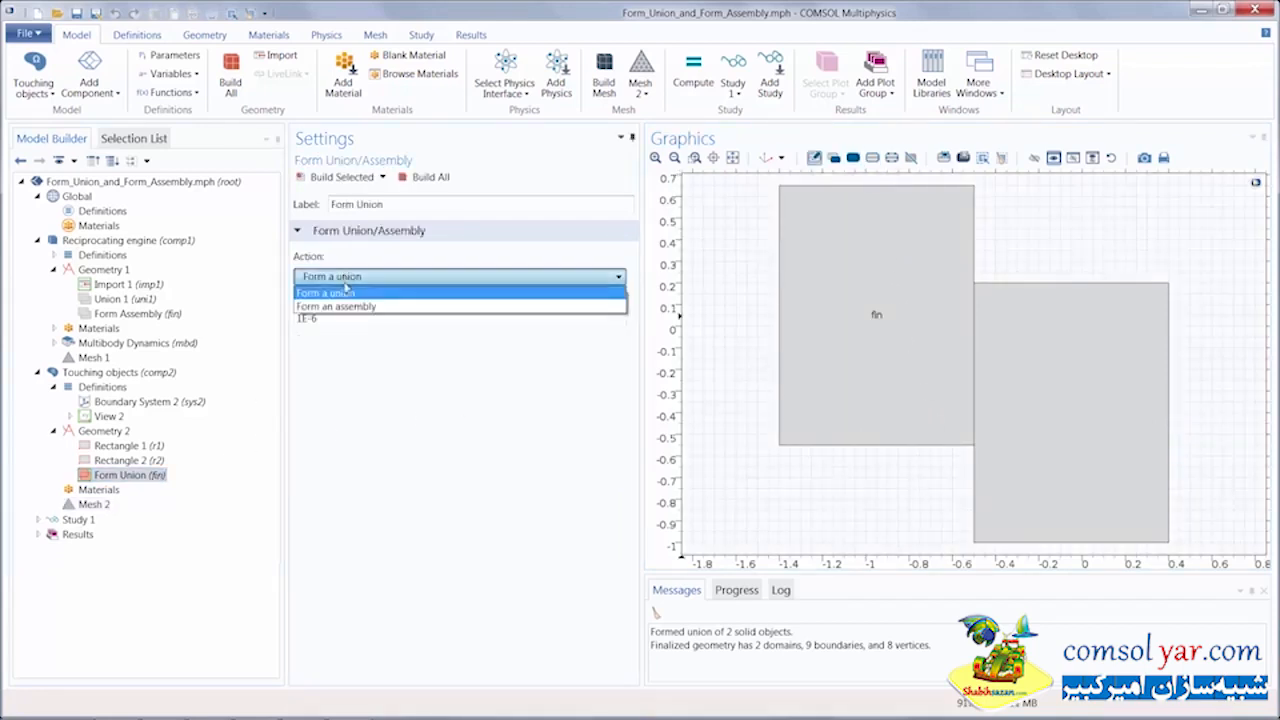
pyautogui.click(340, 302)
pyautogui.click(432, 180)
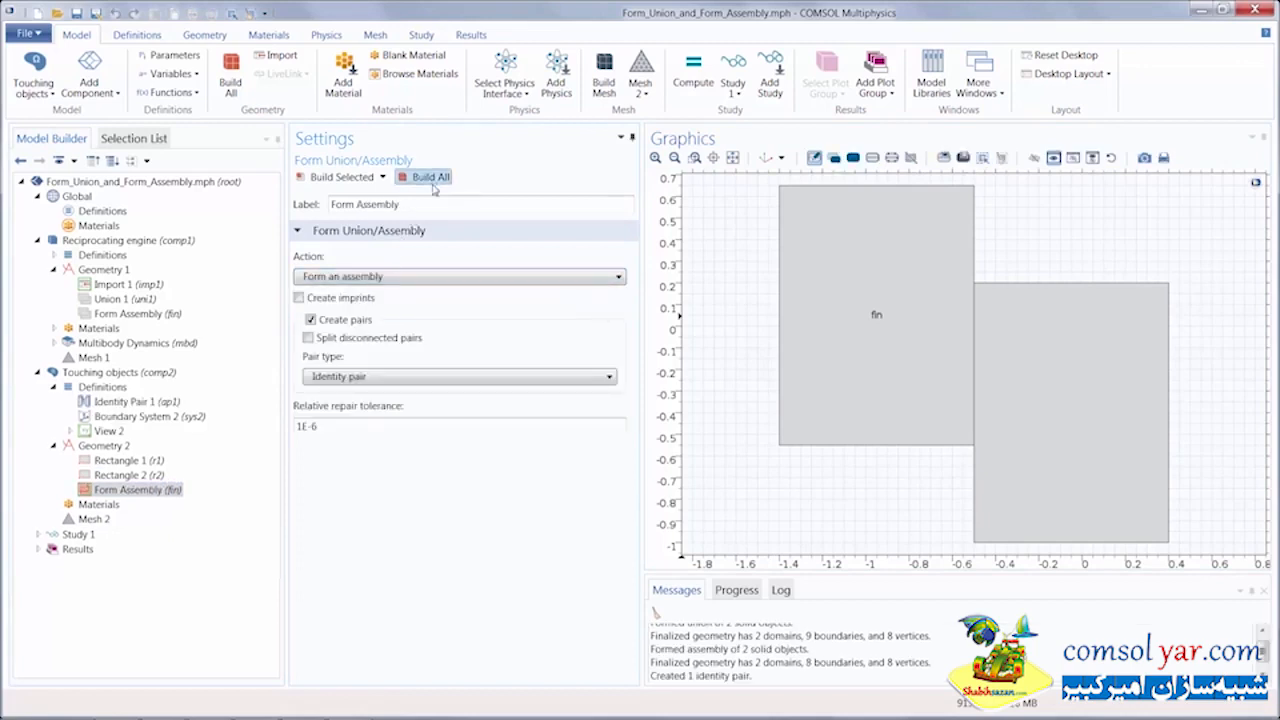
pyautogui.click(834, 157)
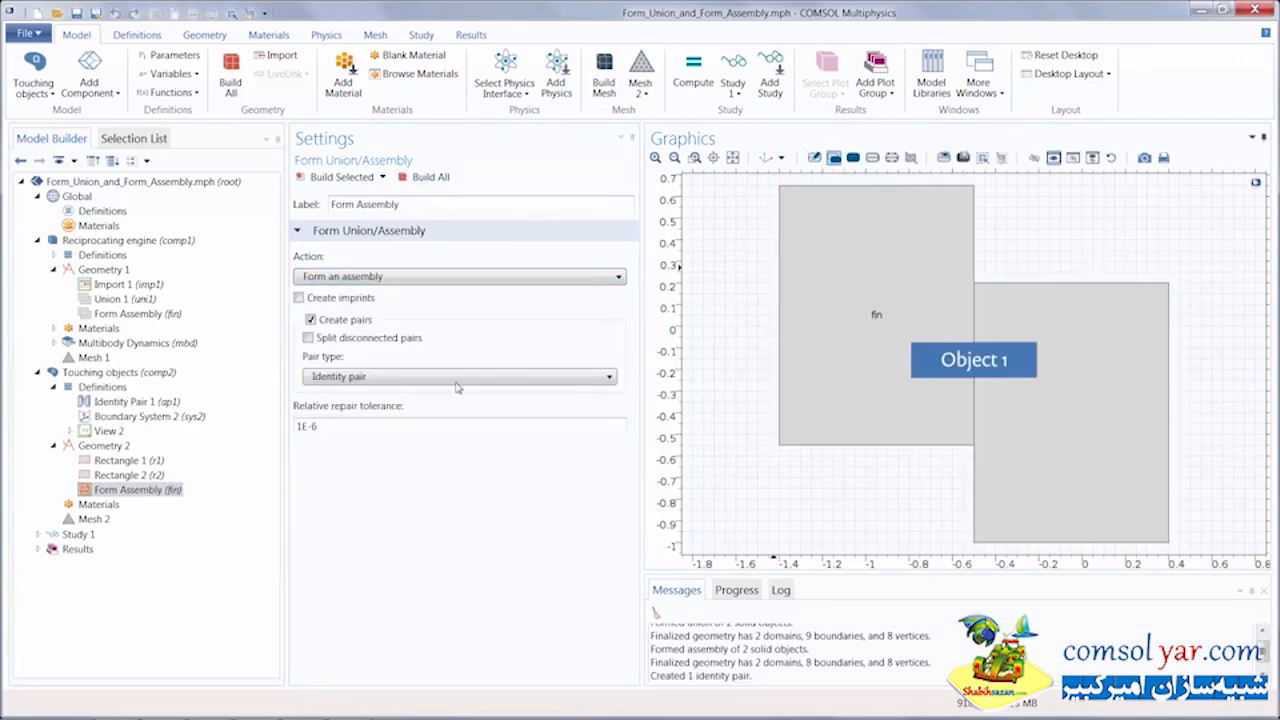
# Inspect the assembly's domains and boundaries through Mesh 2, highlighting boundaries 4 and 5 in the Selection List
pyautogui.click(94, 519)
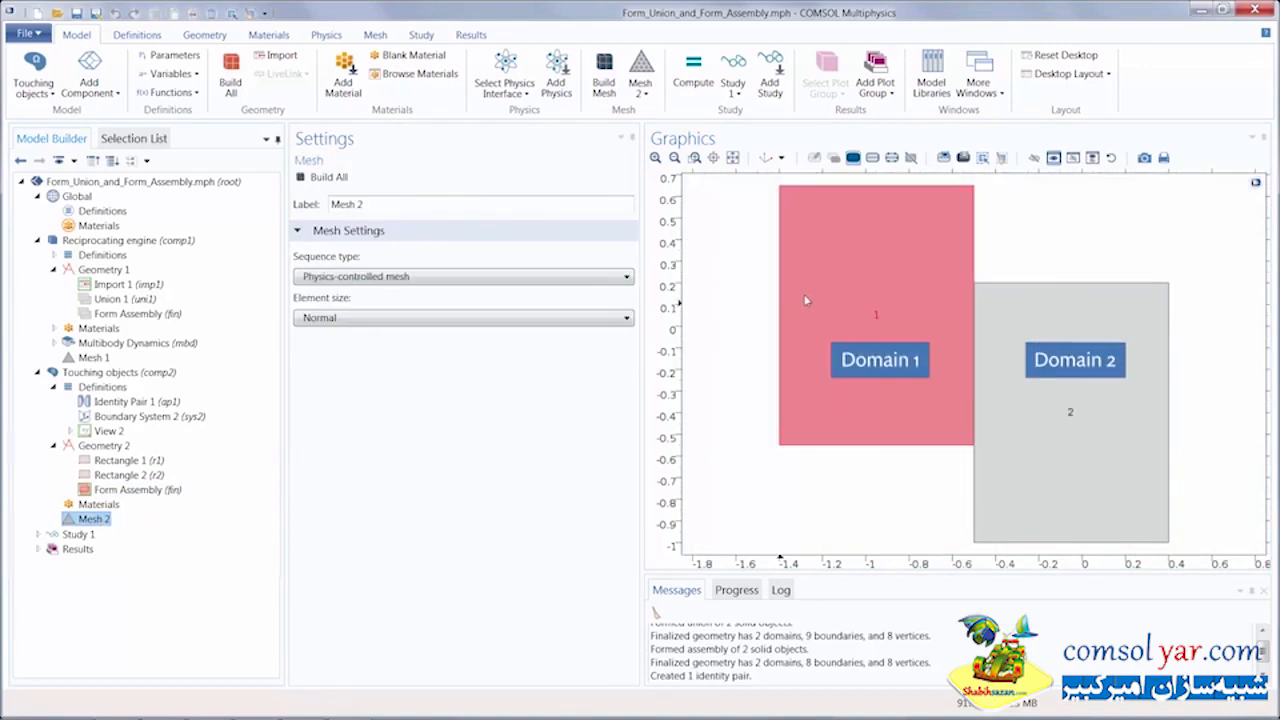
pyautogui.click(872, 158)
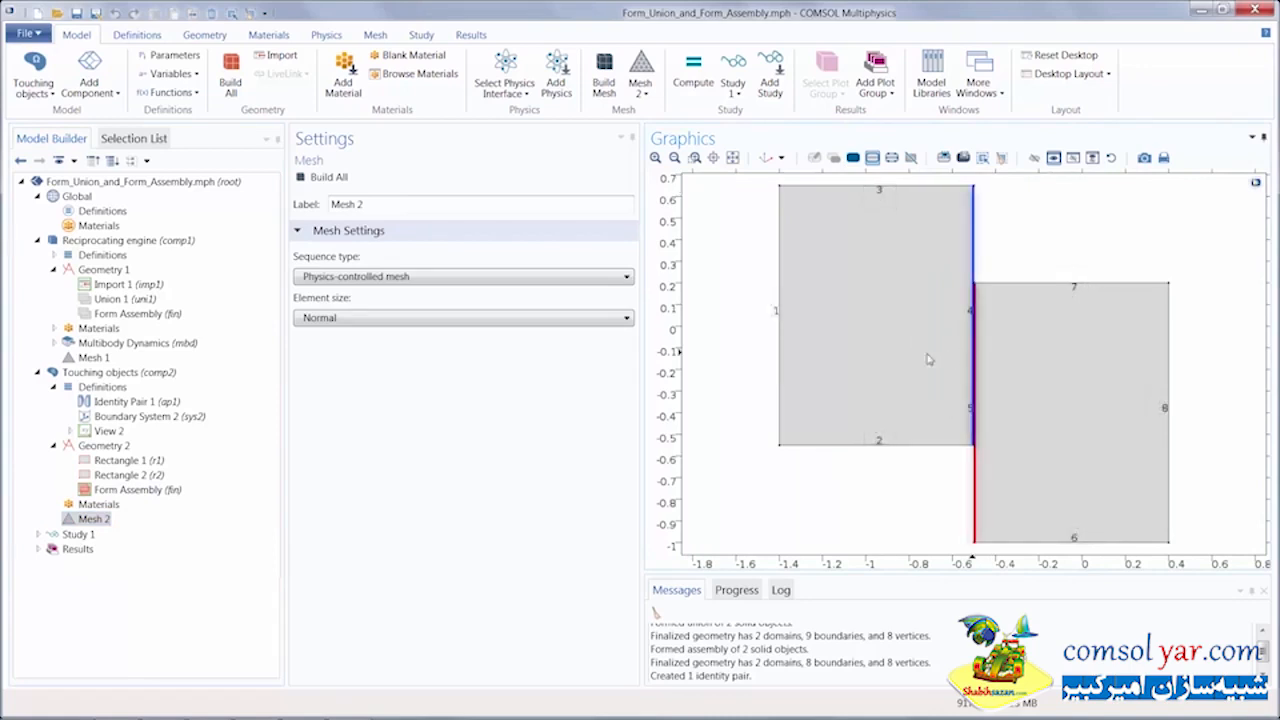
pyautogui.click(152, 140)
pyautogui.click(43, 223)
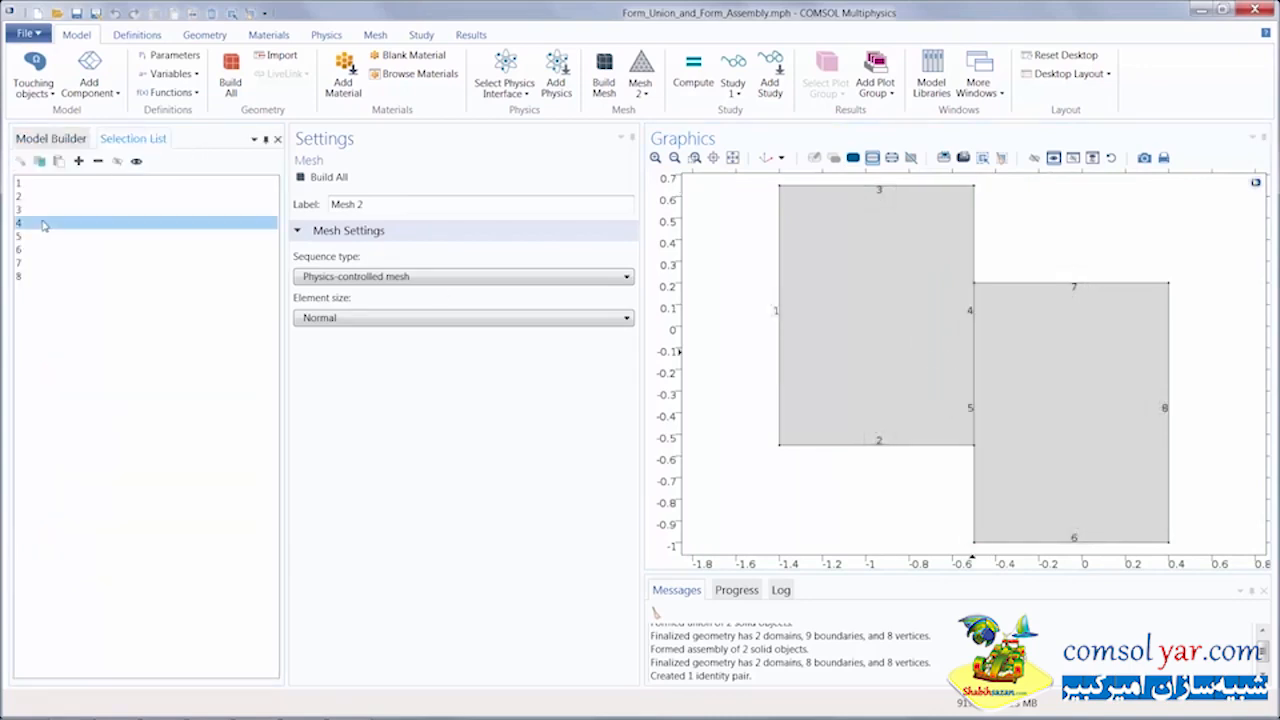
pyautogui.click(38, 237)
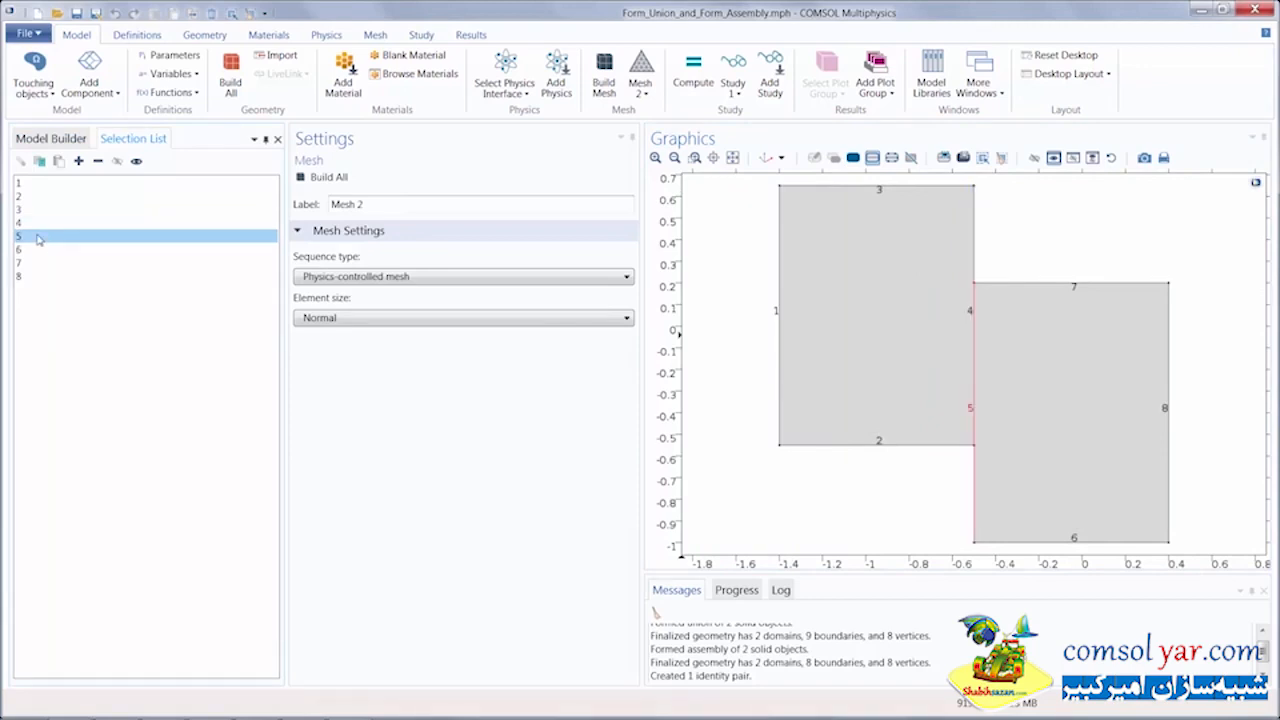
pyautogui.click(43, 142)
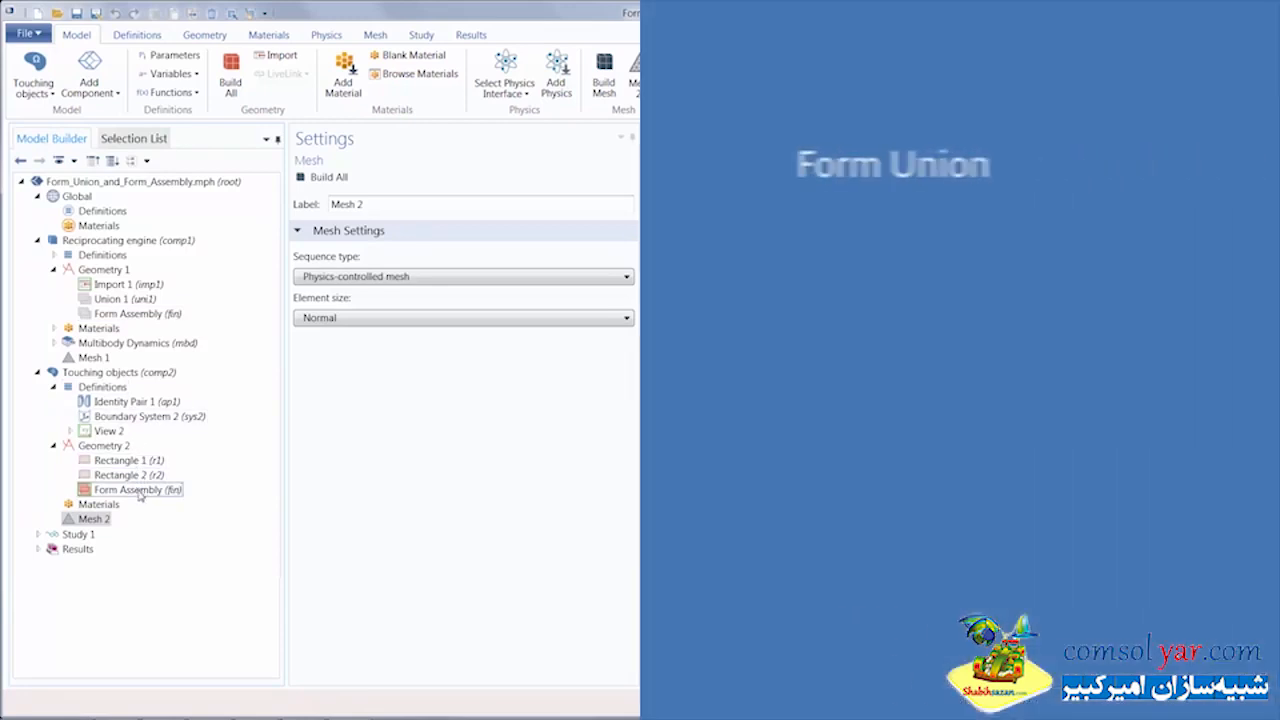
# Set the finalization action of Geometry 2 to Form a union and rebuild the geometry
pyautogui.click(139, 491)
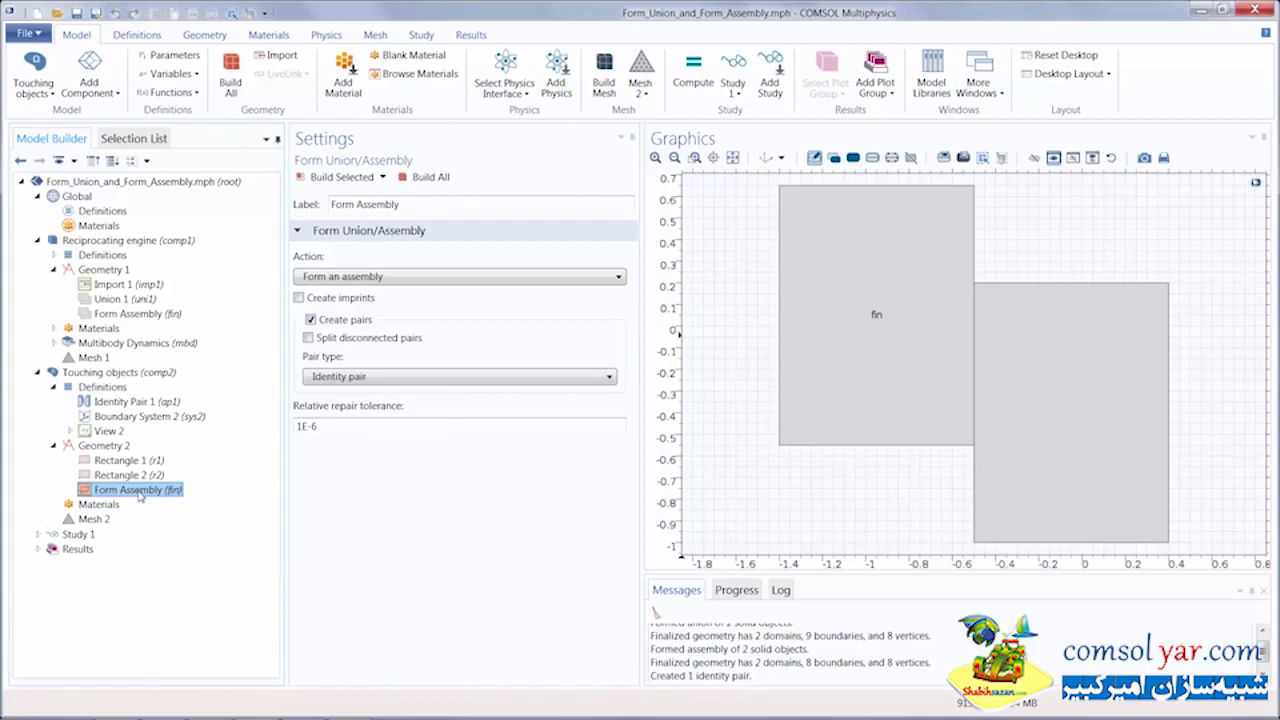
pyautogui.click(424, 279)
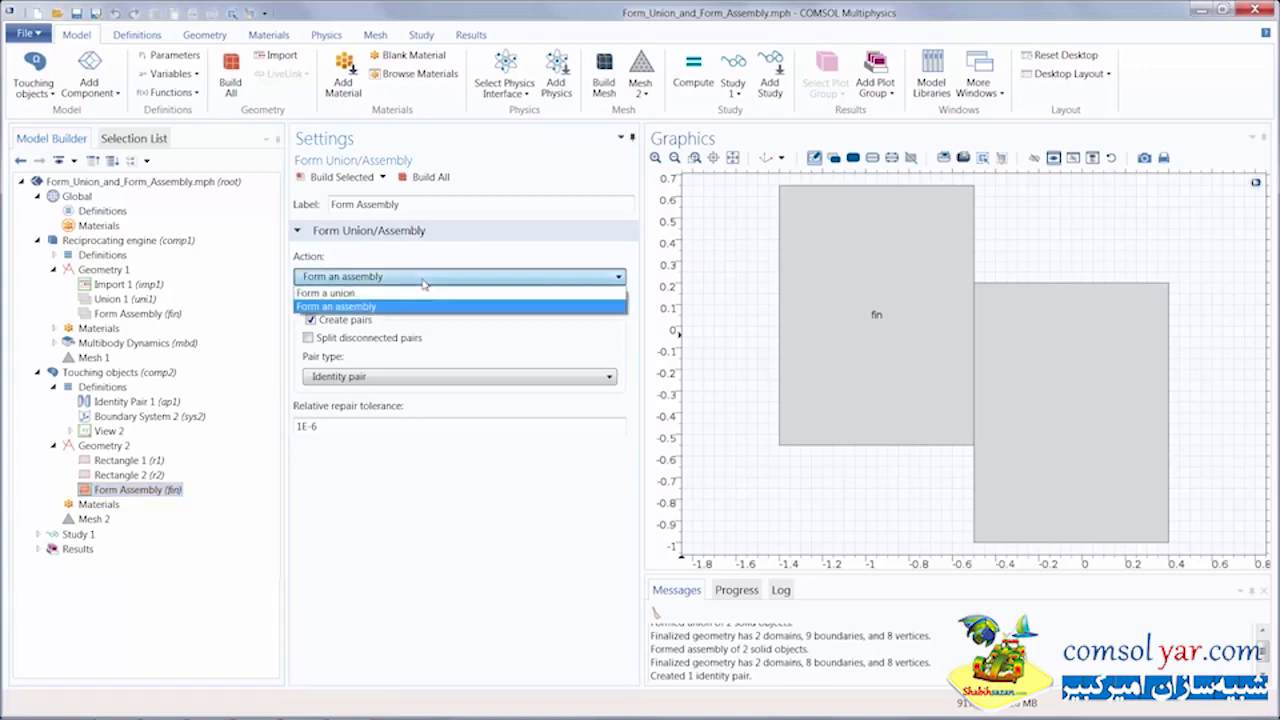
pyautogui.click(424, 292)
pyautogui.click(431, 177)
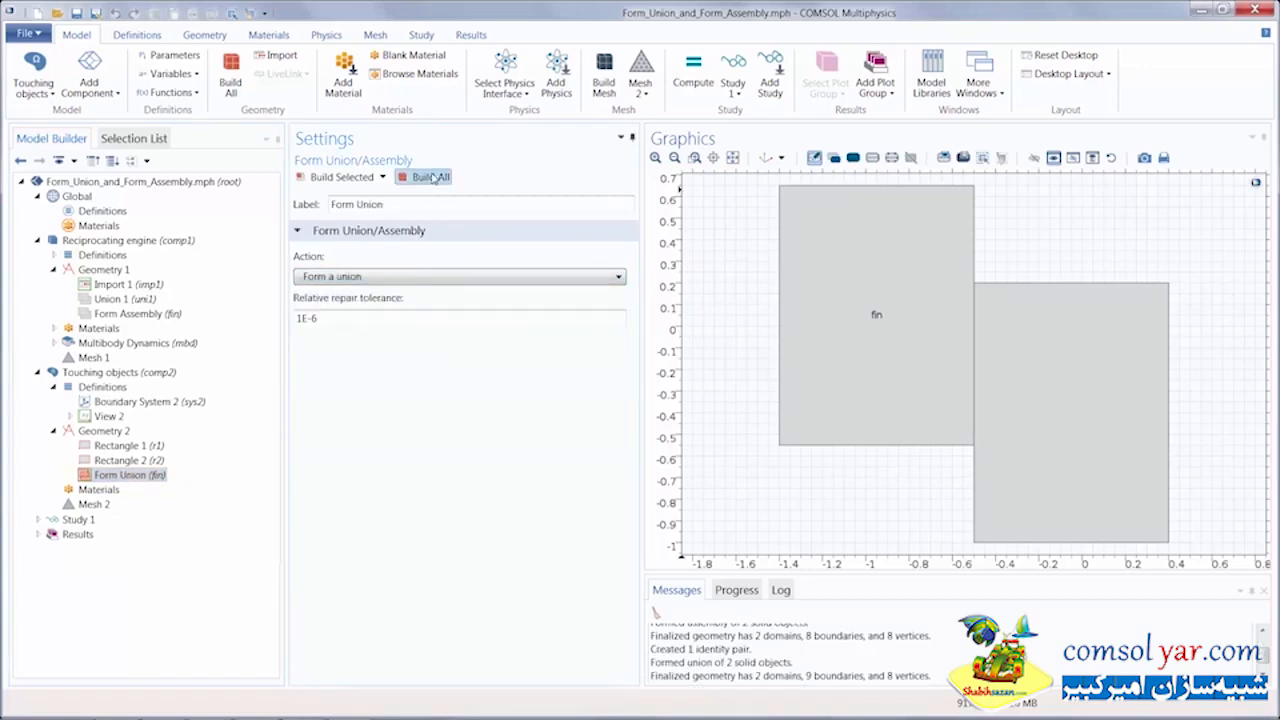
# Make the physics-controlled sequence of Mesh 2 editable and add an Extra fine size attribute to Free Triangular 1
pyautogui.click(377, 36)
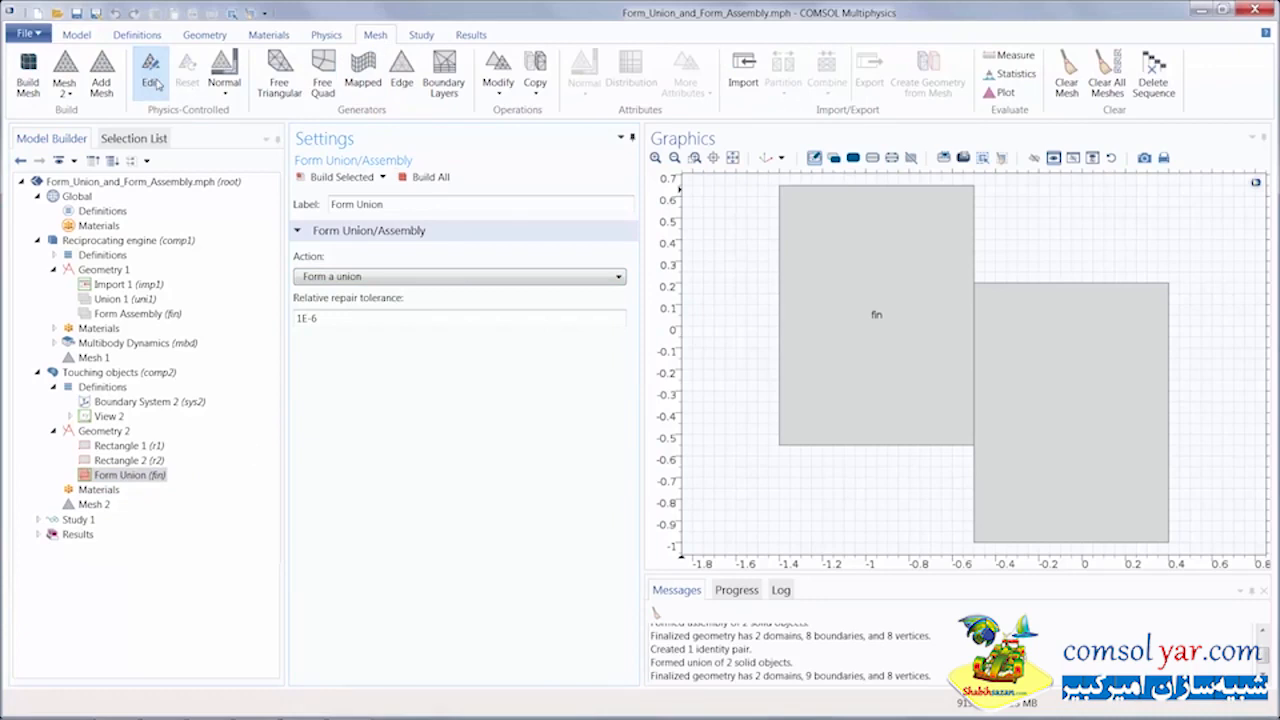
pyautogui.click(155, 82)
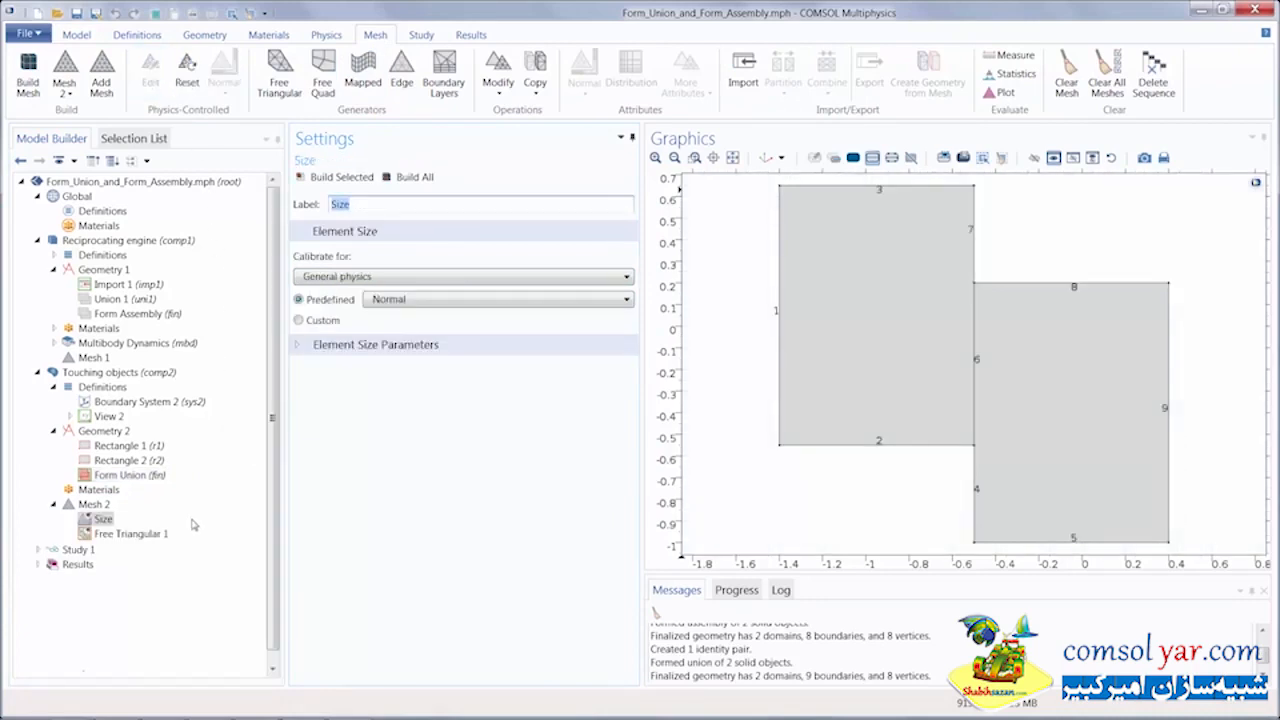
pyautogui.click(172, 532)
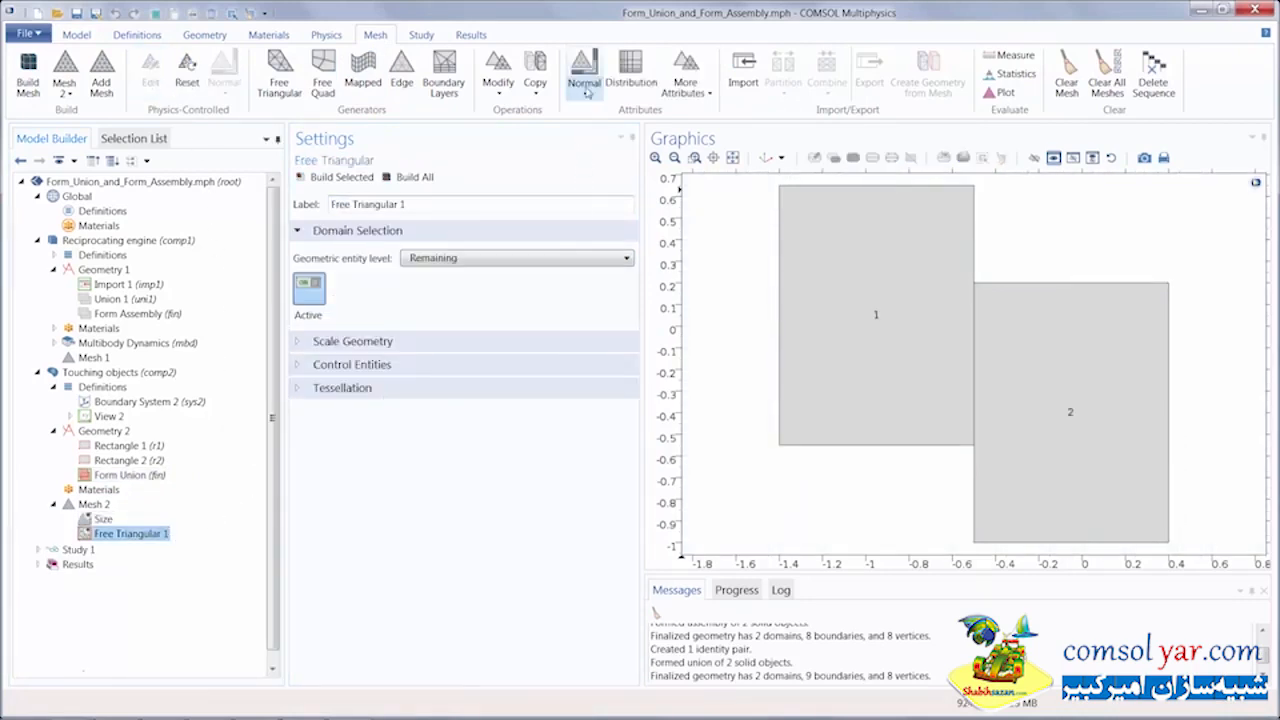
pyautogui.click(586, 89)
pyautogui.click(590, 131)
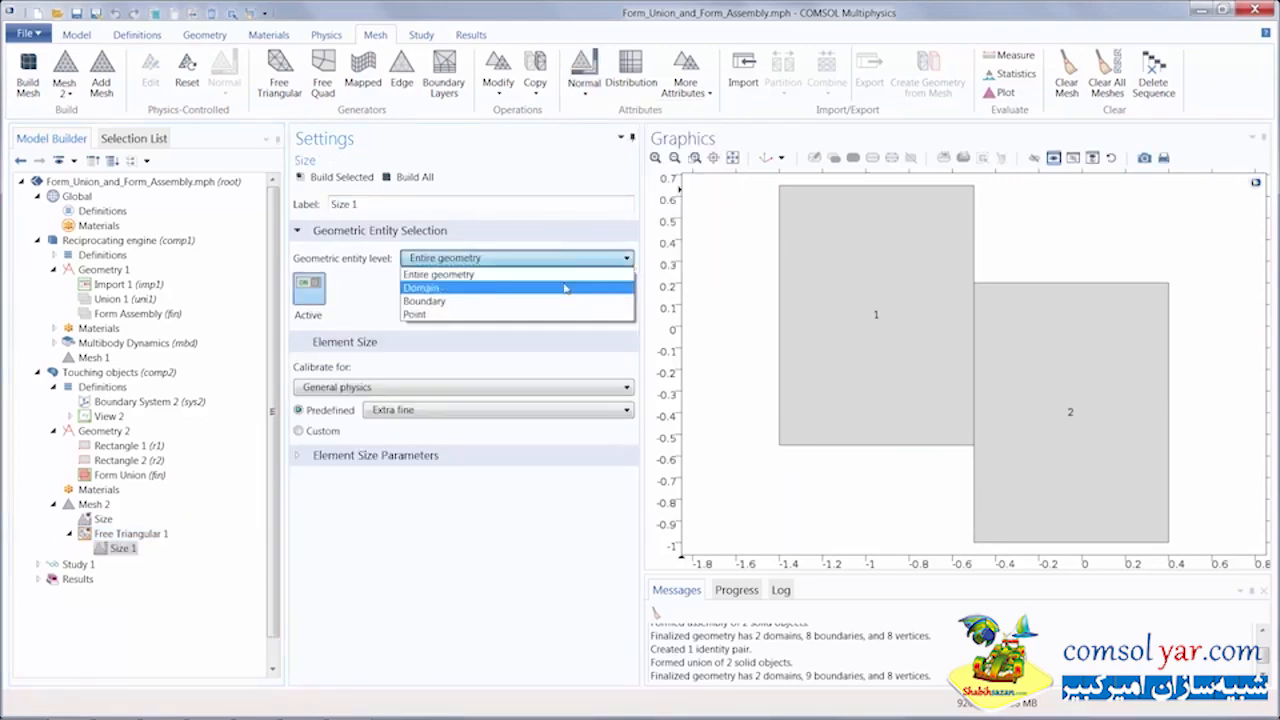
# Apply the Extra fine size to domain 1 only, build the whole mesh and examine it along the shared boundary
pyautogui.click(560, 288)
pyautogui.click(786, 264)
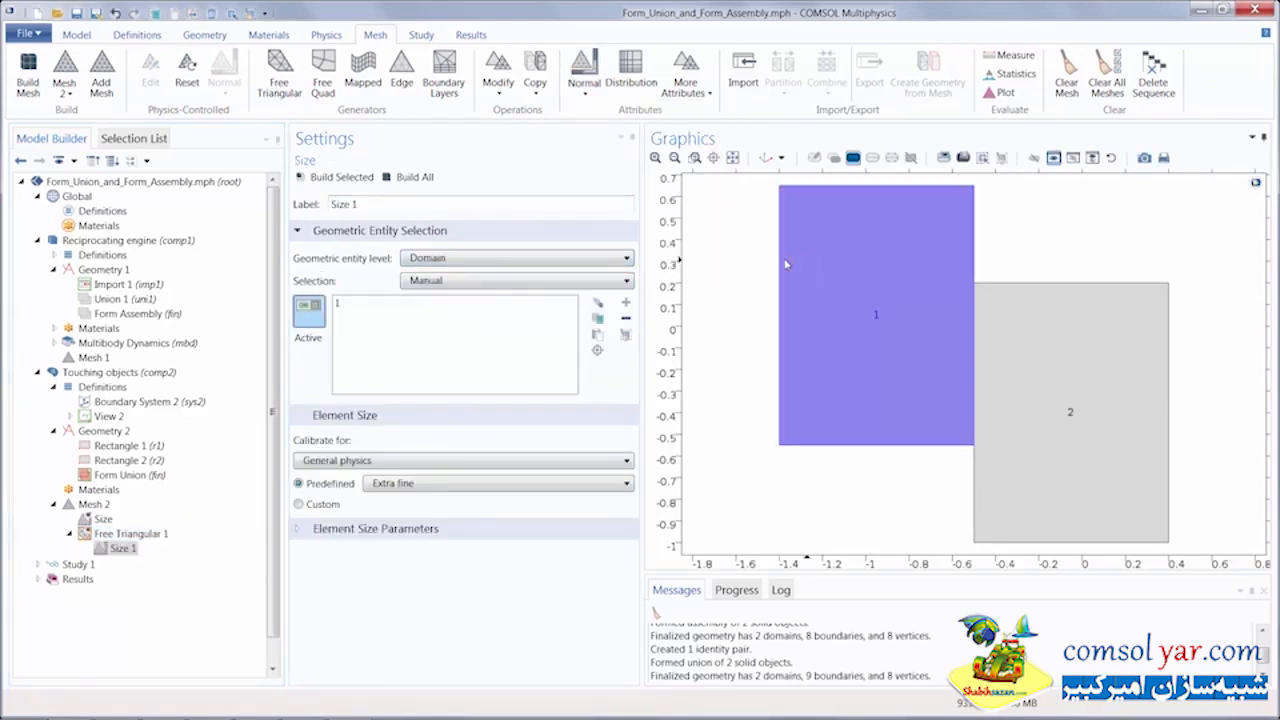
pyautogui.click(410, 177)
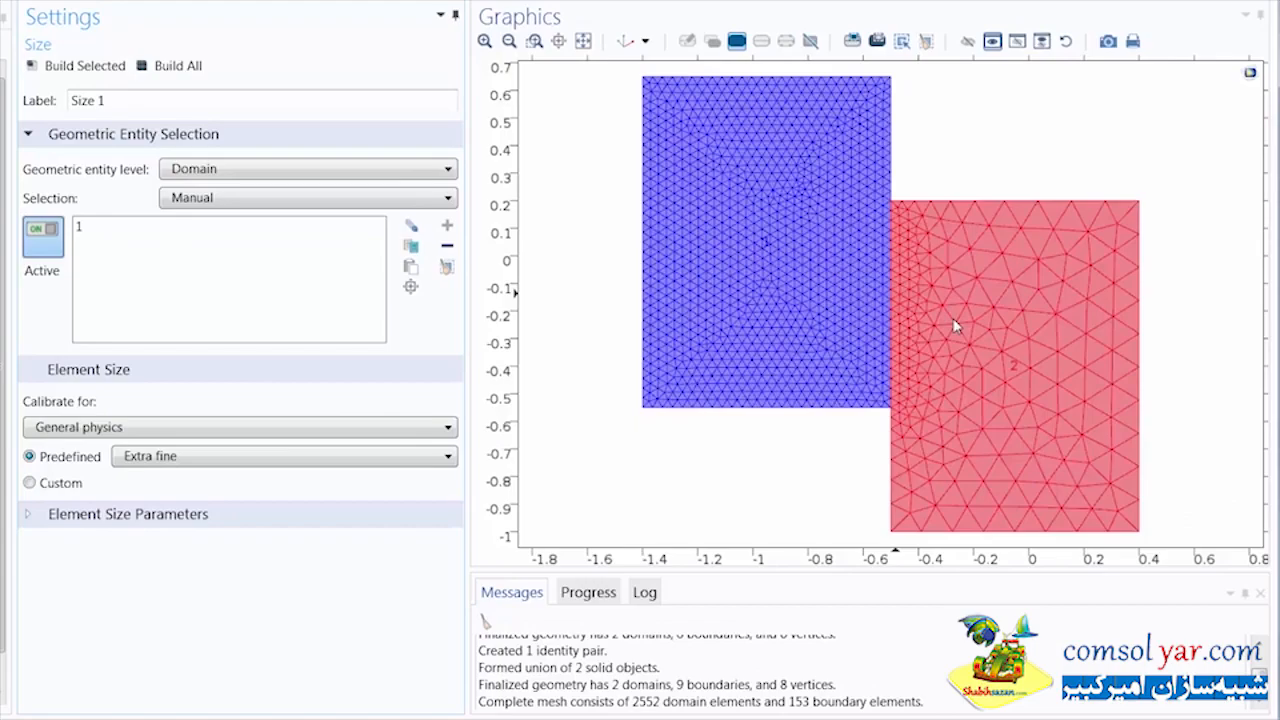
pyautogui.scroll(3, 917, 341)
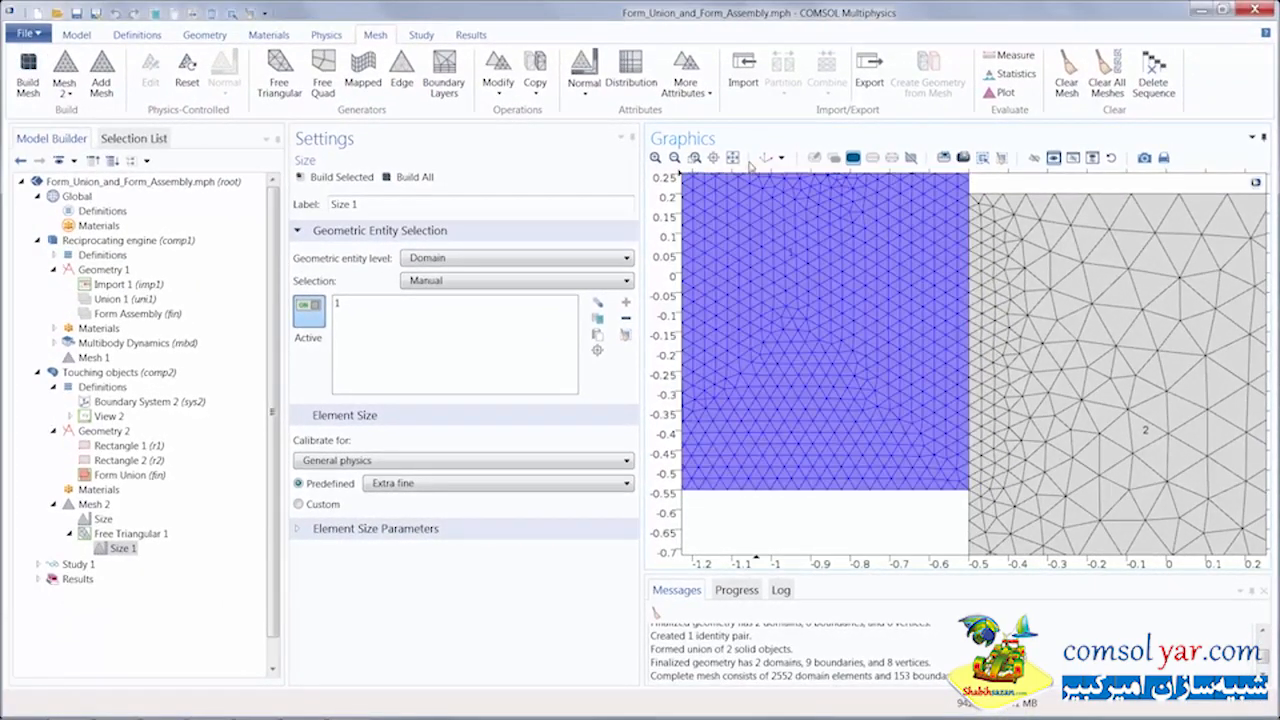
# Set Rectangle 1's y position to 0.03 m and rebuild all objects of Geometry 2
pyautogui.click(733, 157)
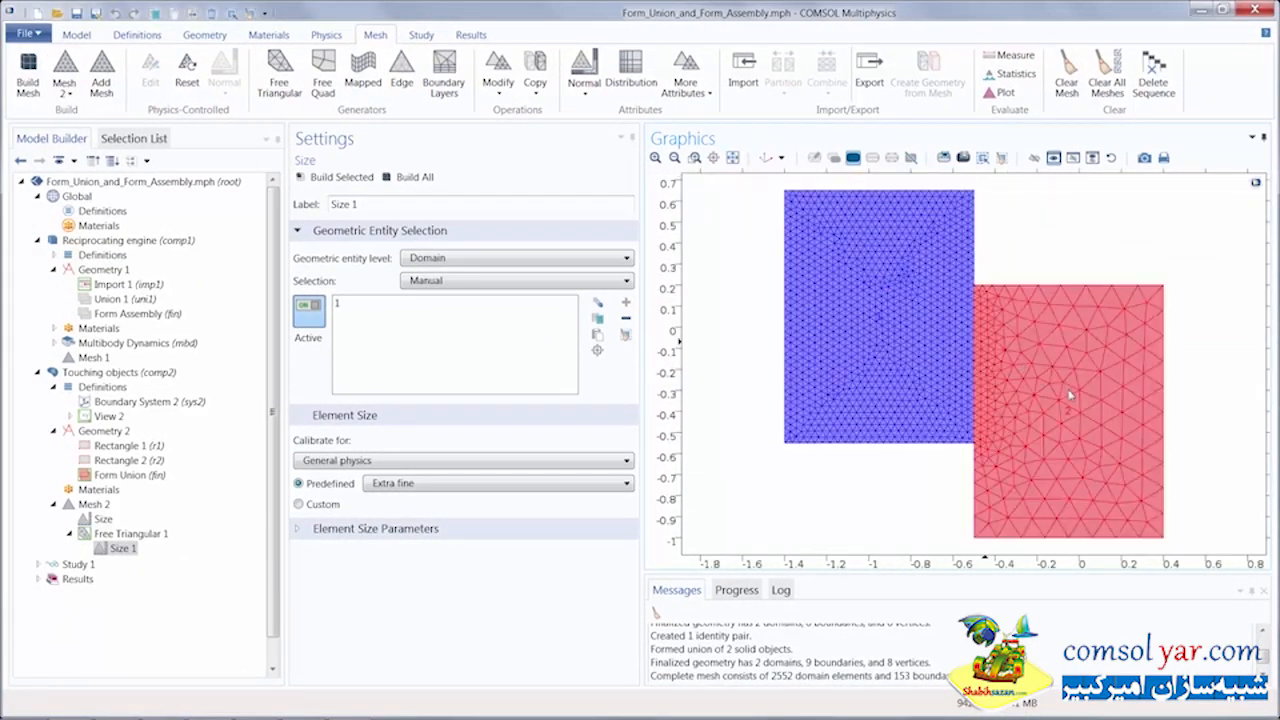
pyautogui.click(140, 446)
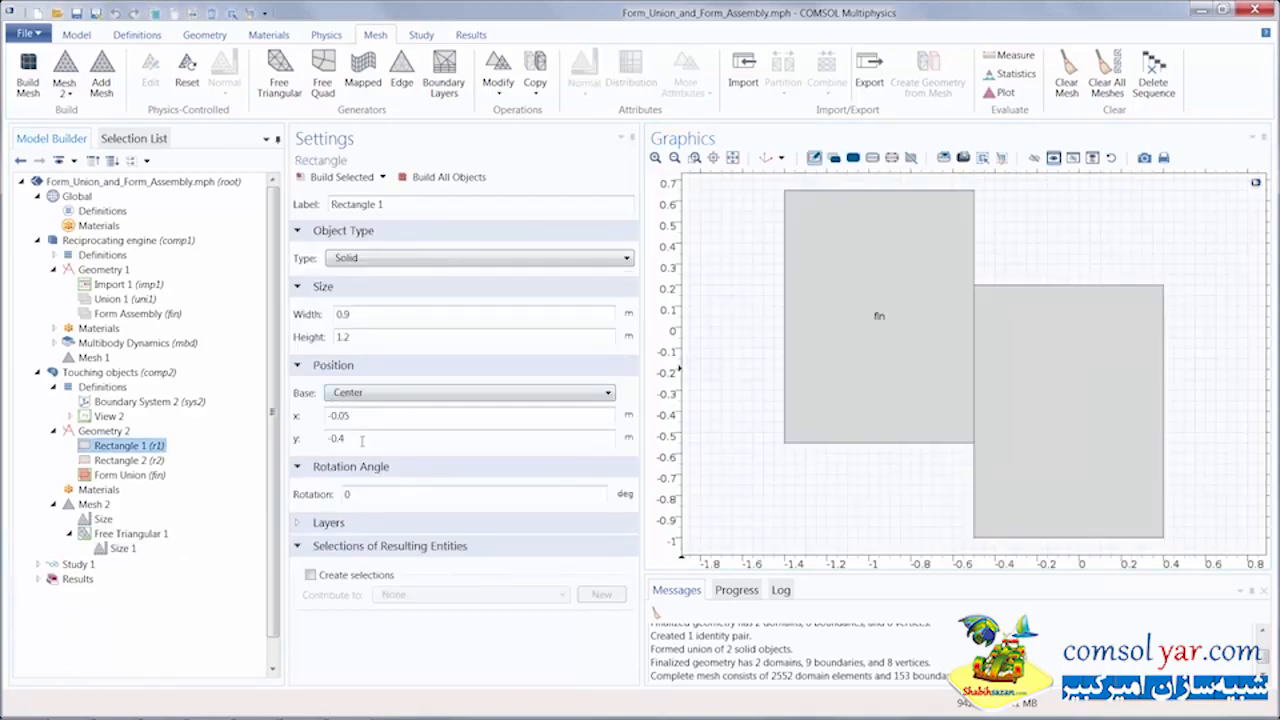
pyautogui.doubleClick(362, 441)
pyautogui.write('0.03')
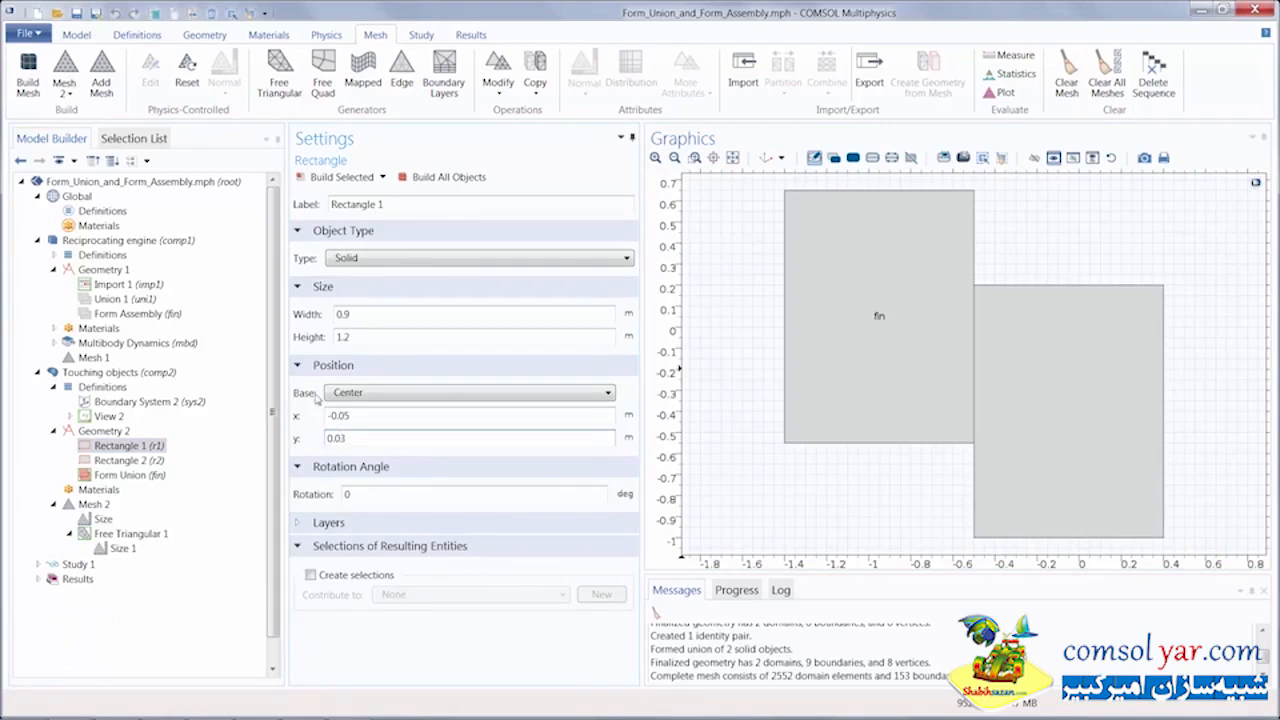
pyautogui.click(425, 177)
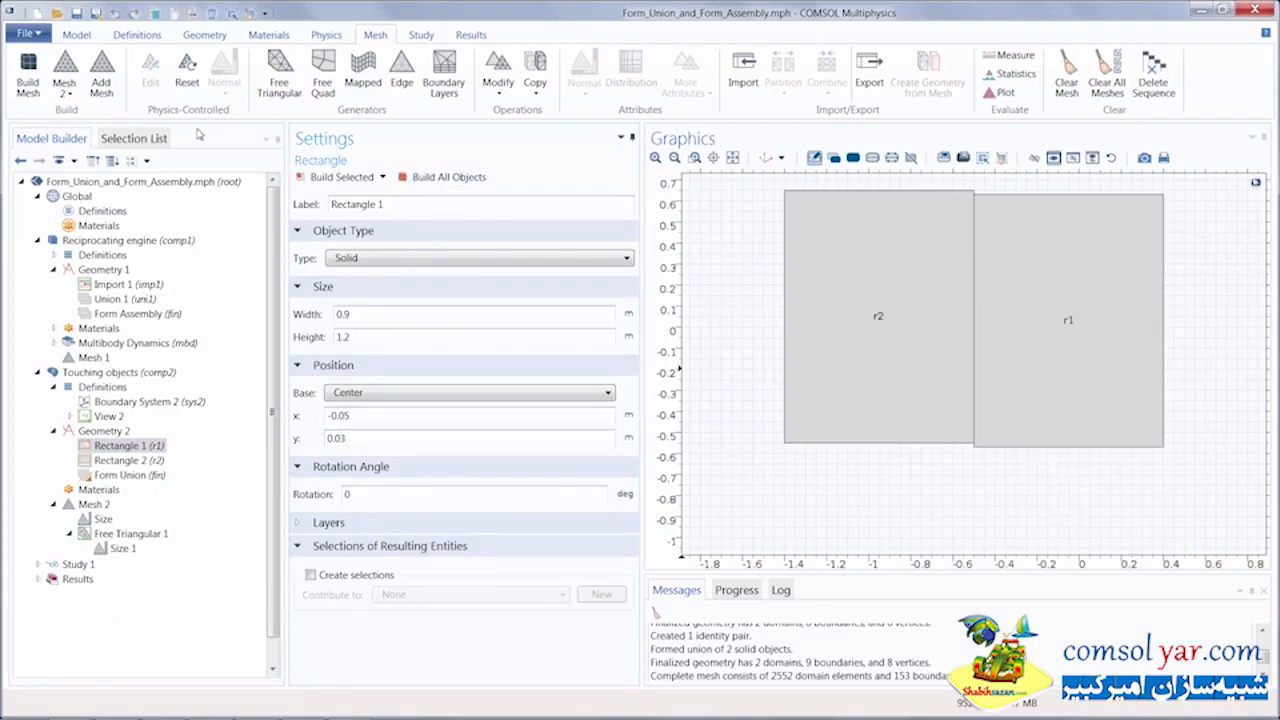
# Build Mesh 2 for the slightly misaligned rectangles and examine the elements around the upper end of their shared boundary
pyautogui.click(28, 80)
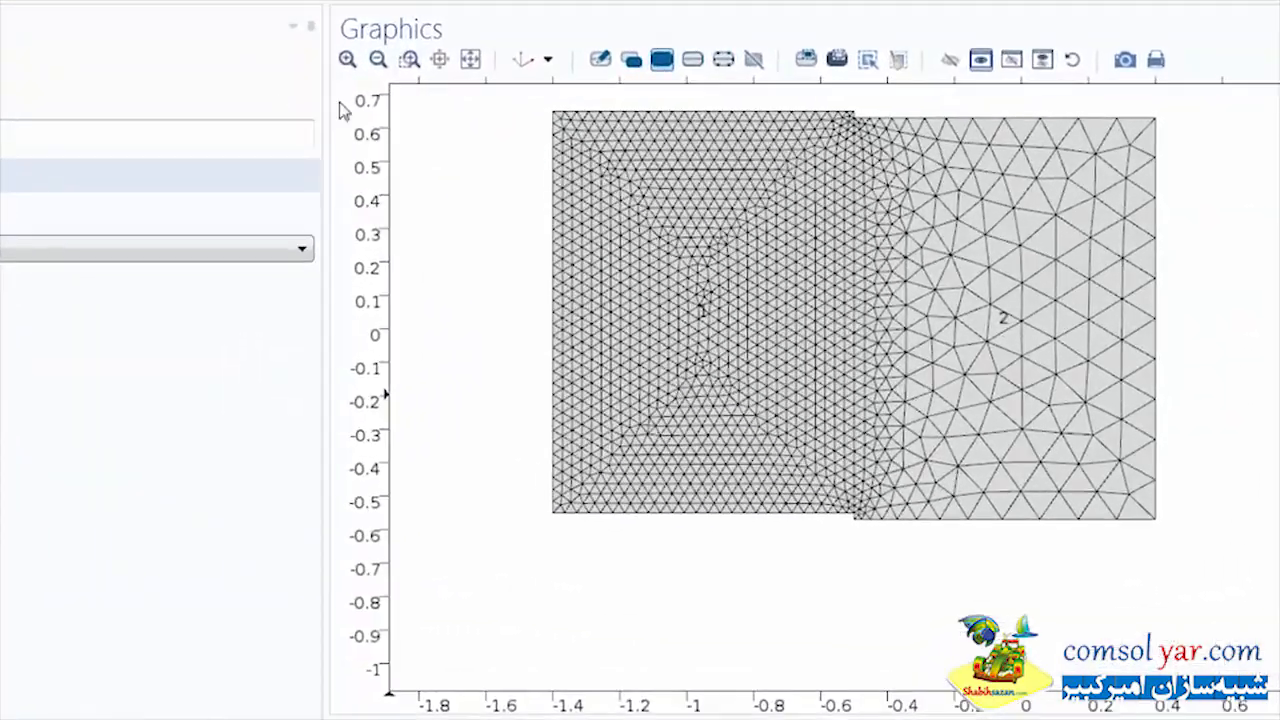
pyautogui.click(471, 59)
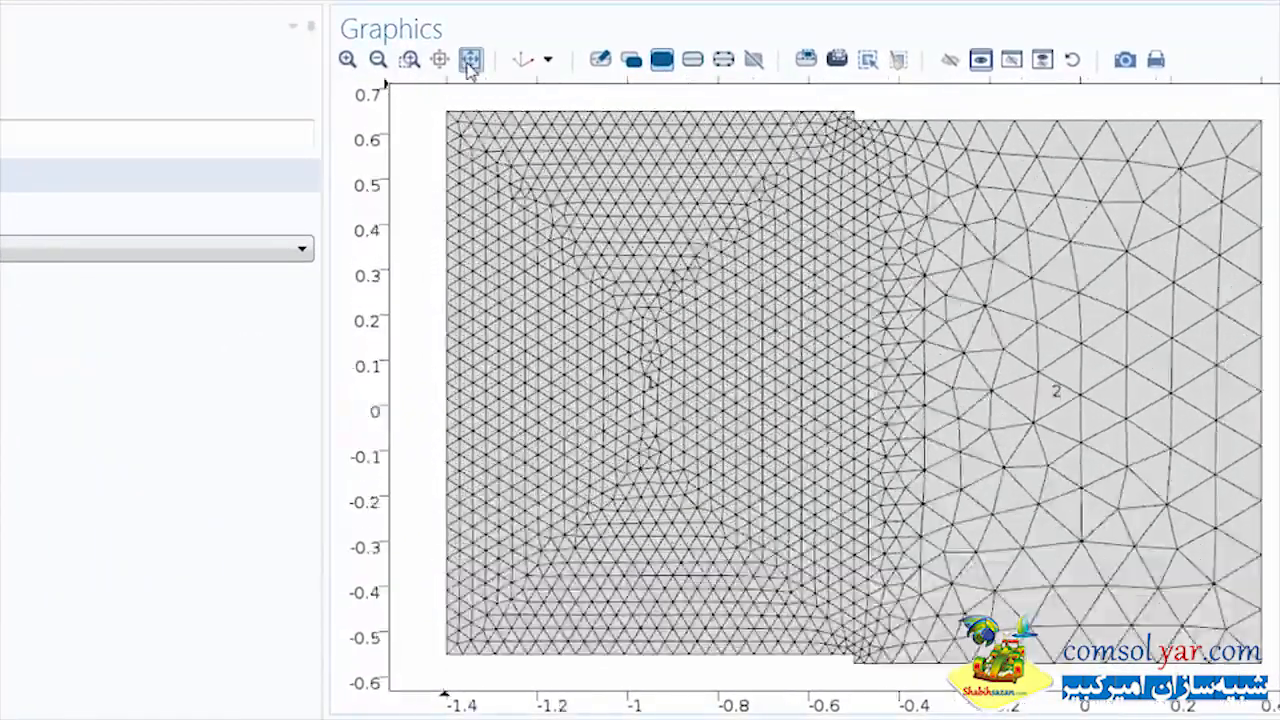
pyautogui.click(410, 60)
pyautogui.moveTo(800, 105); pyautogui.dragTo(936, 196)
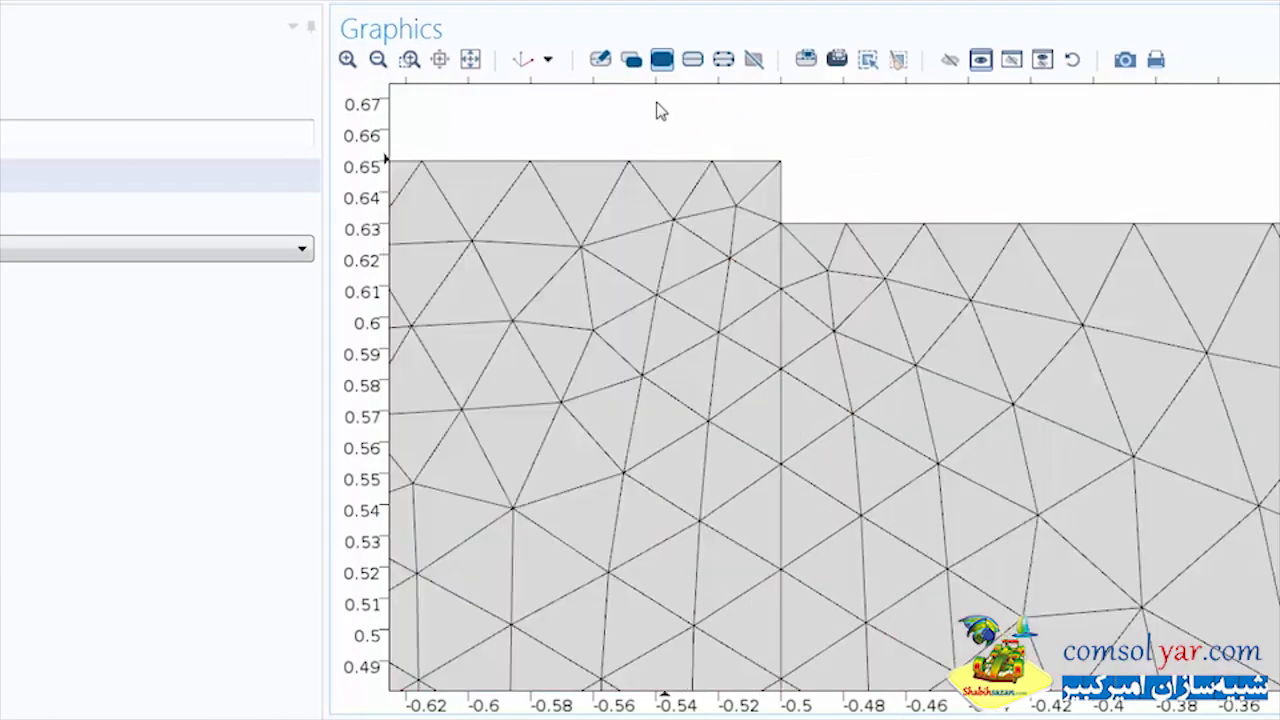
pyautogui.click(476, 62)
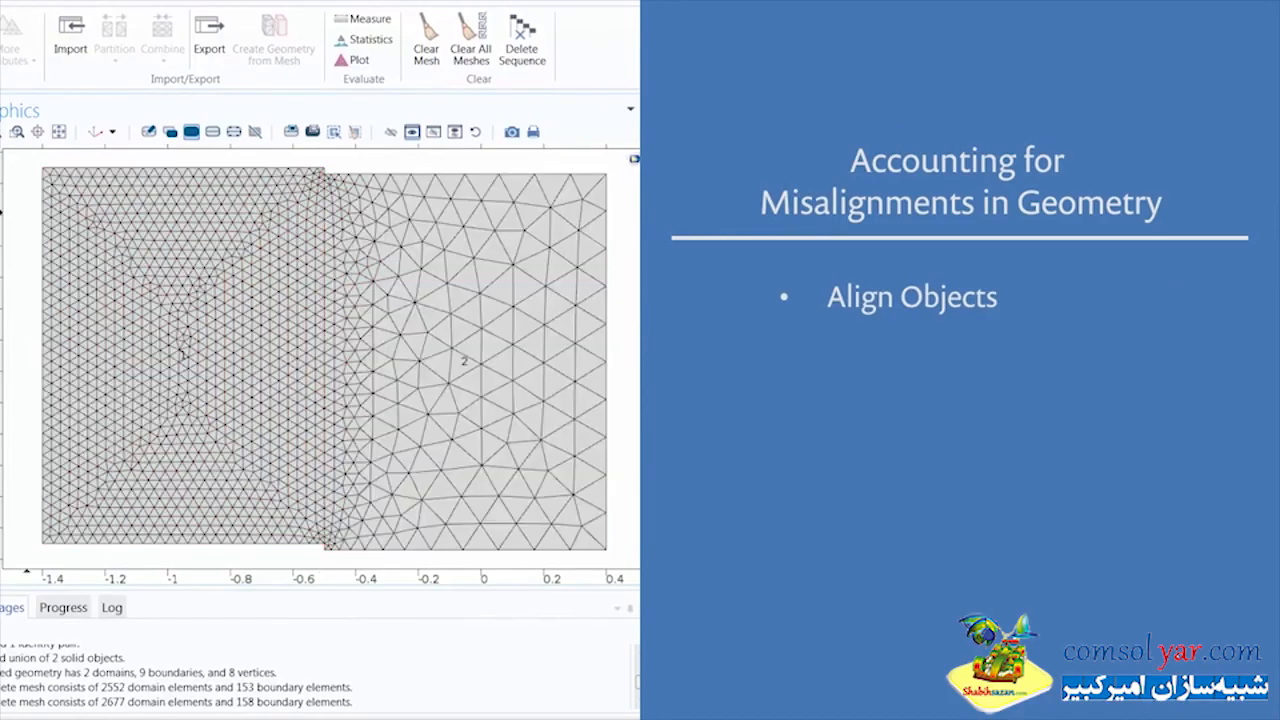
# Set the finalization action of Geometry 2 to Form an assembly and rebuild both the geometry and Mesh 2
pyautogui.click(3, 118)
pyautogui.click(157, 58)
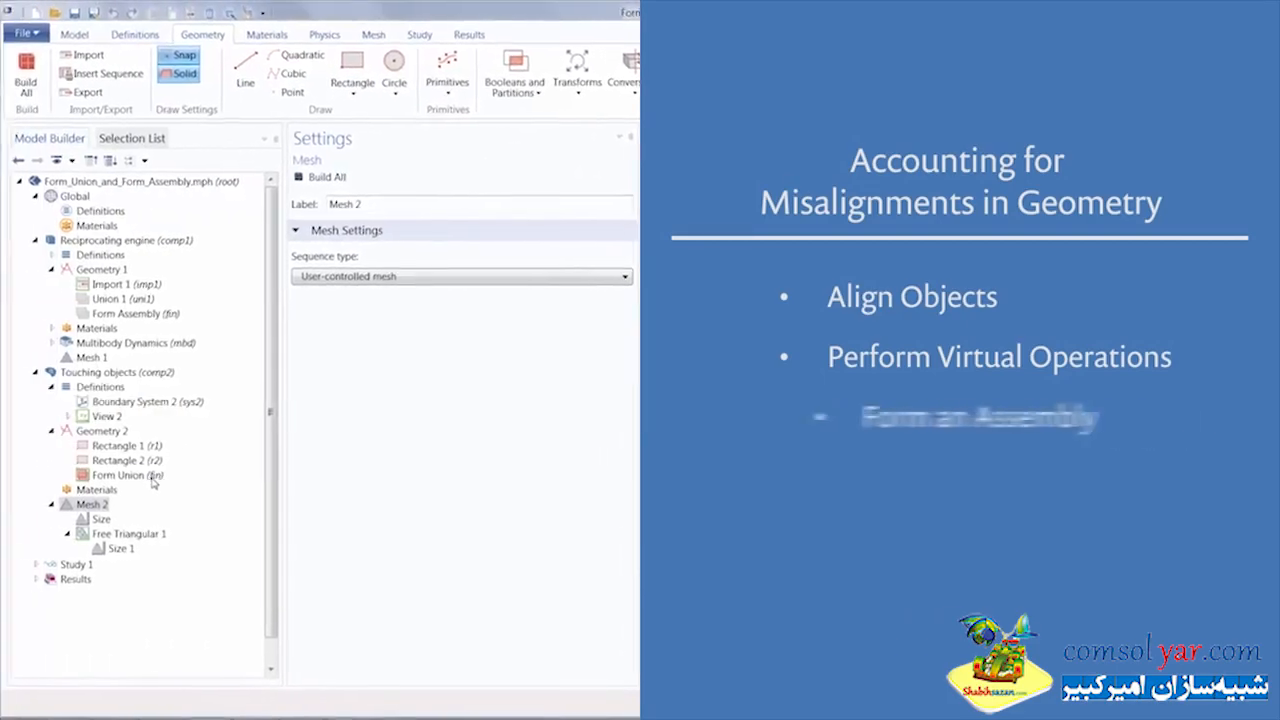
pyautogui.click(156, 475)
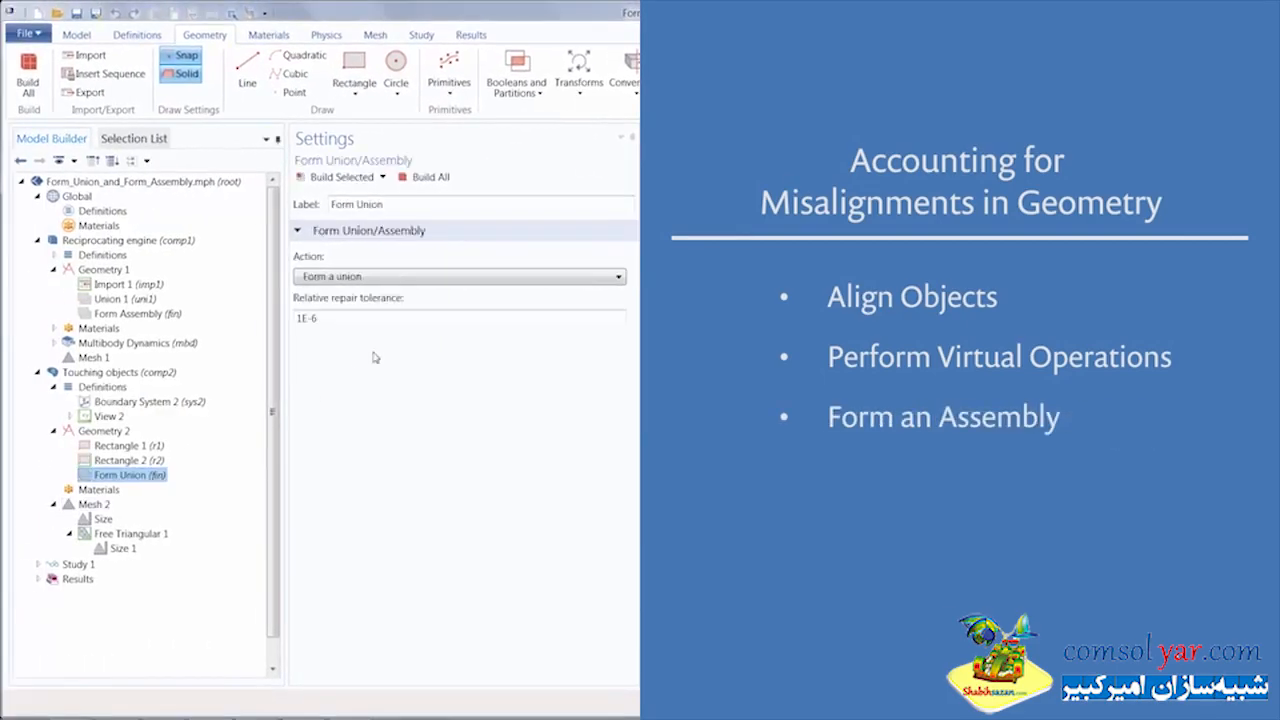
pyautogui.click(466, 278)
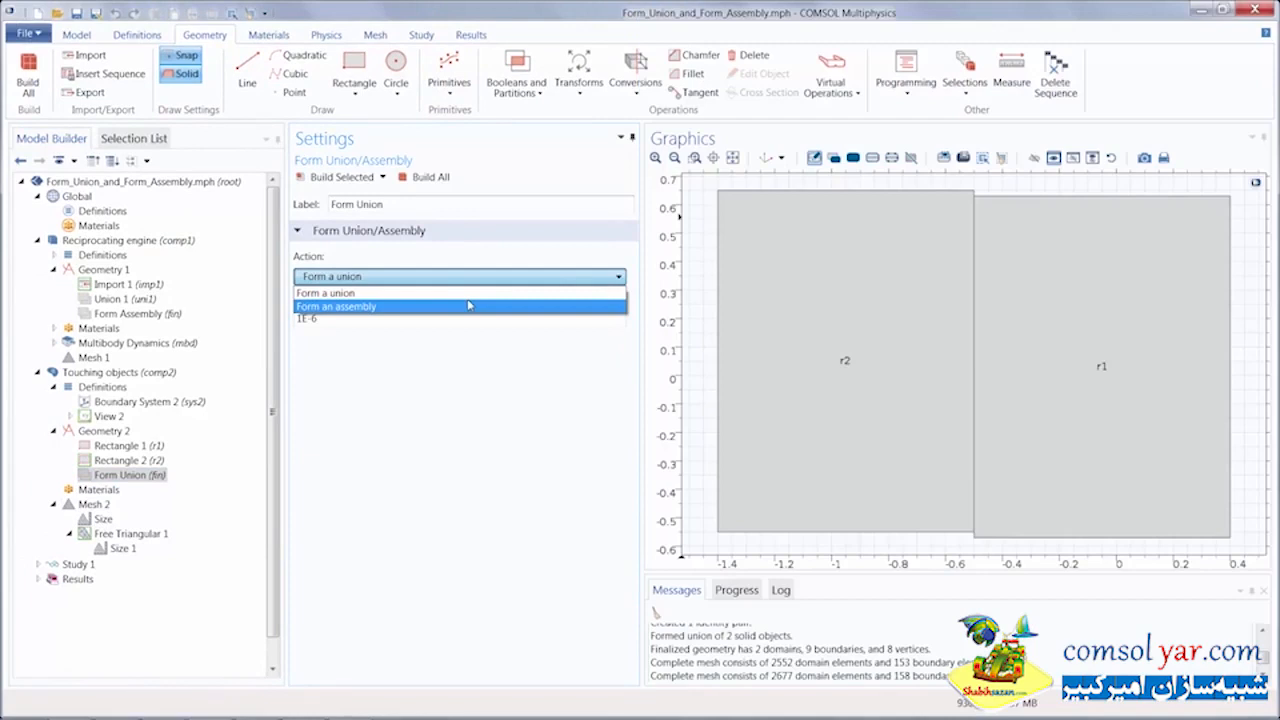
pyautogui.click(468, 305)
pyautogui.click(426, 180)
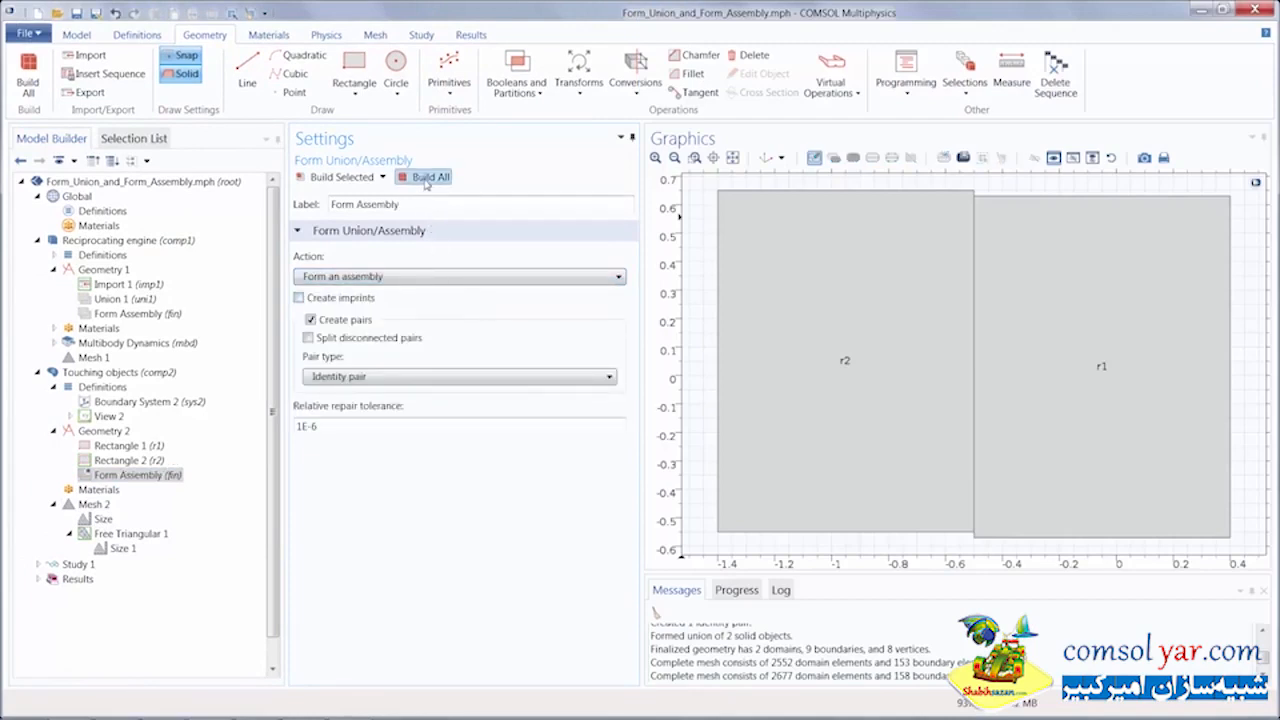
pyautogui.click(375, 34)
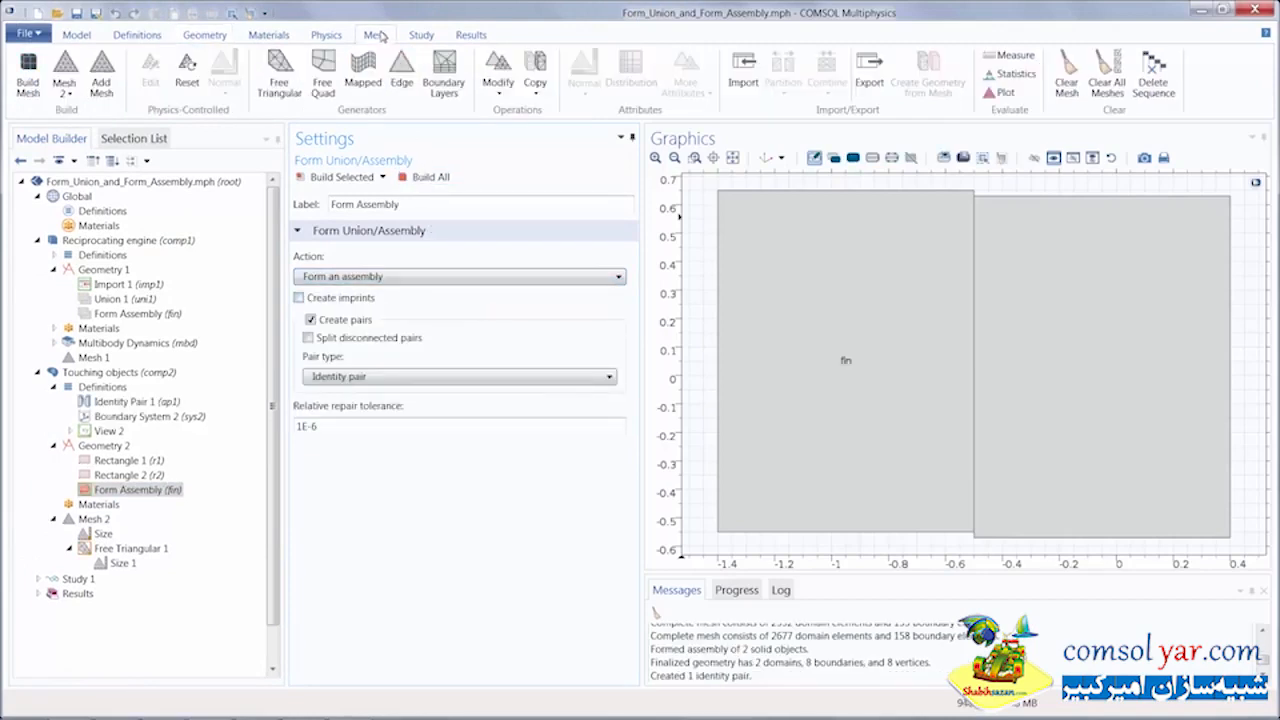
pyautogui.click(40, 86)
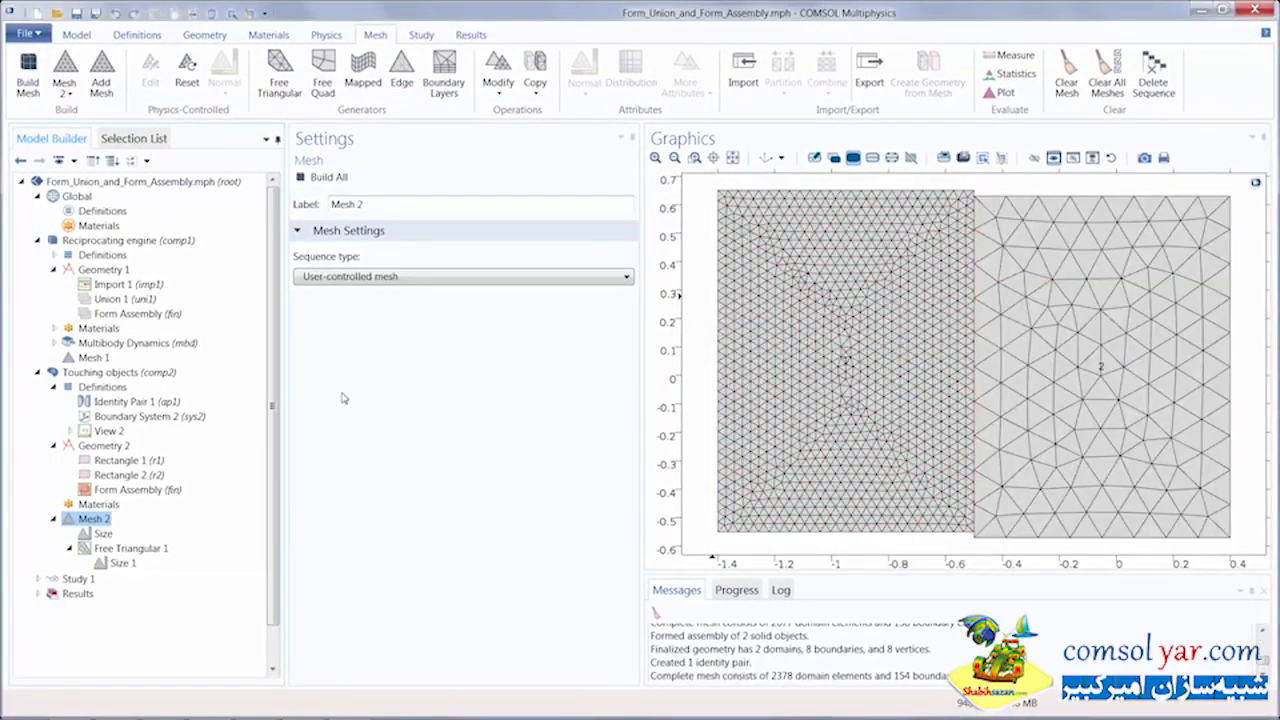
# Review the pair type options of Geometry 2's finalization and highlight the source and destination boundaries of Identity Pair 1
pyautogui.click(174, 490)
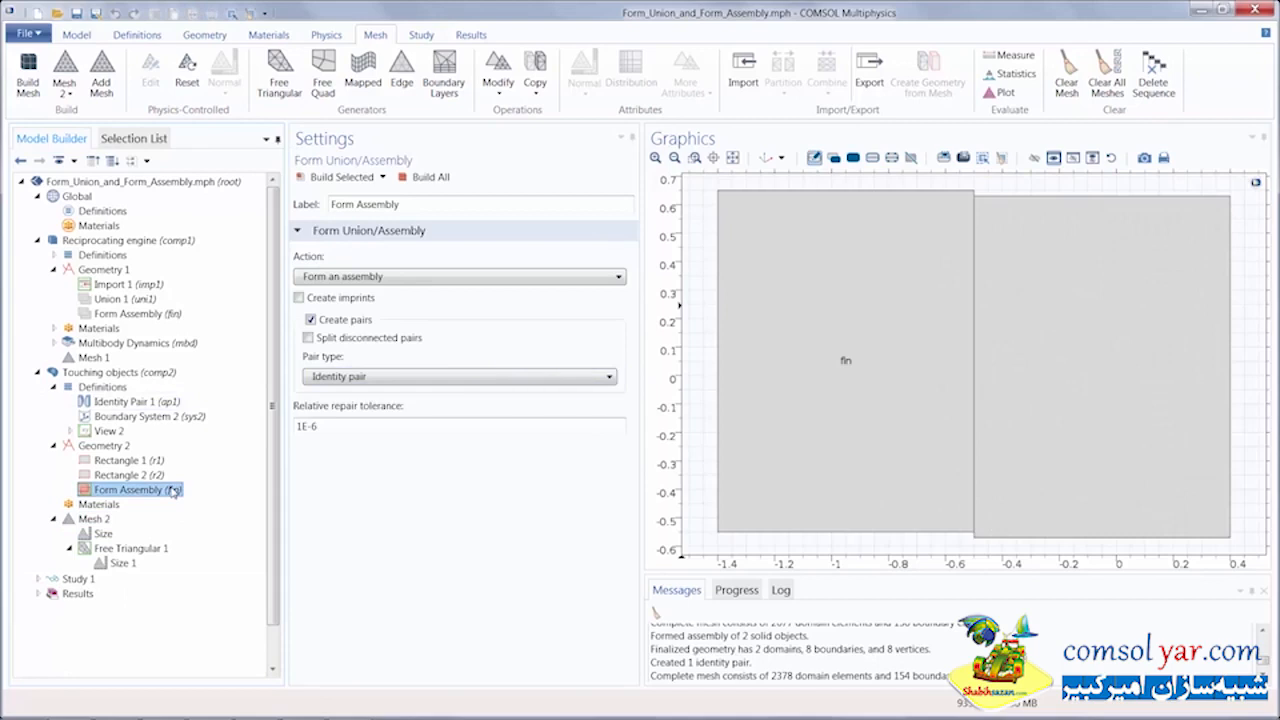
pyautogui.click(399, 380)
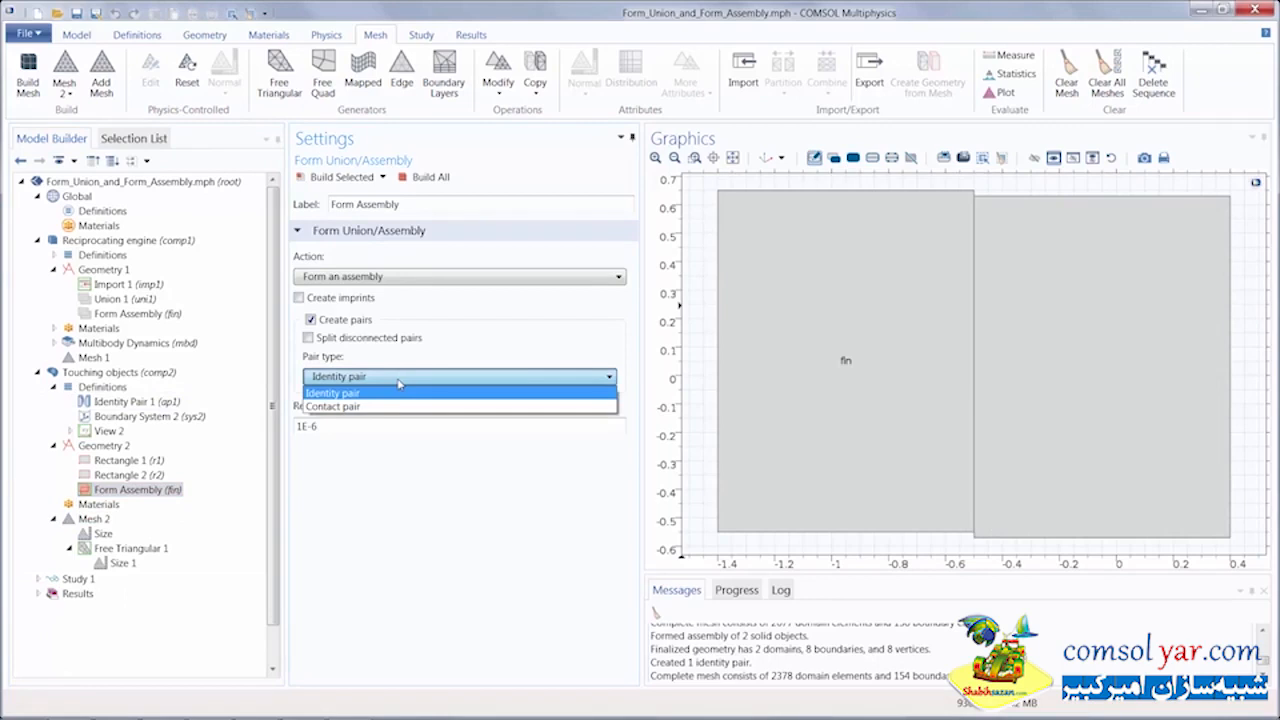
pyautogui.click(172, 401)
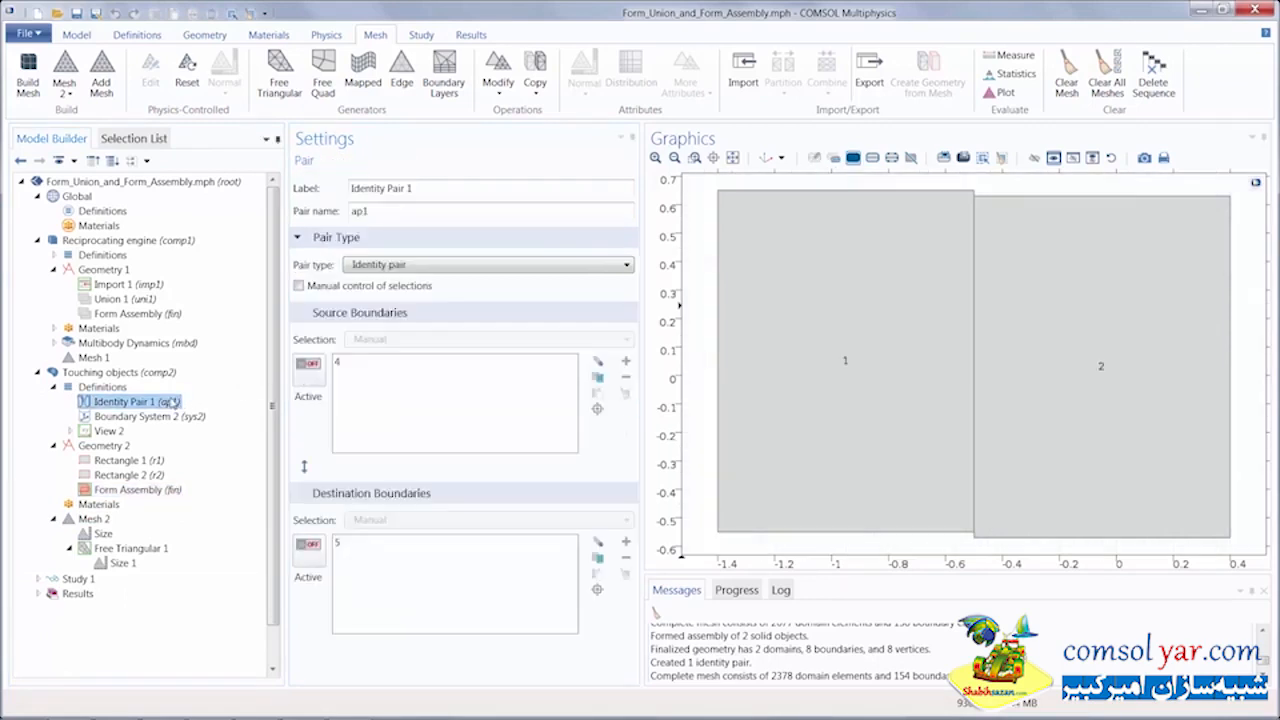
pyautogui.click(343, 364)
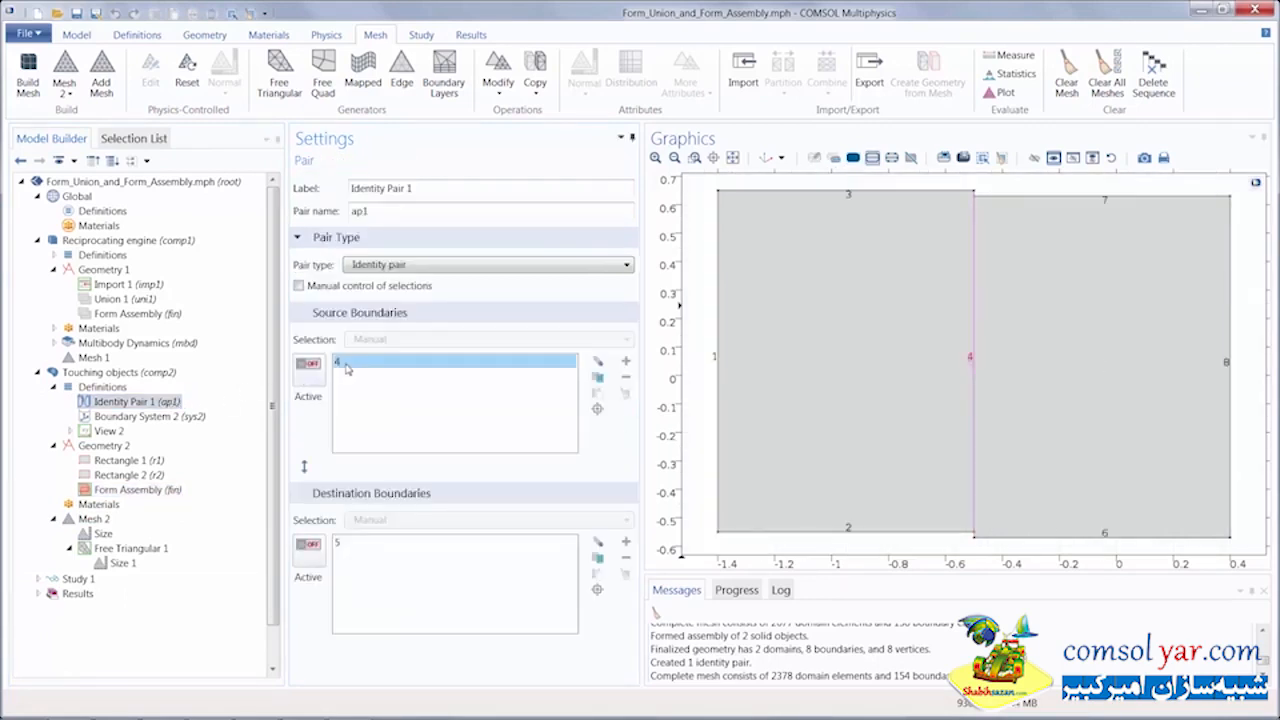
pyautogui.click(343, 543)
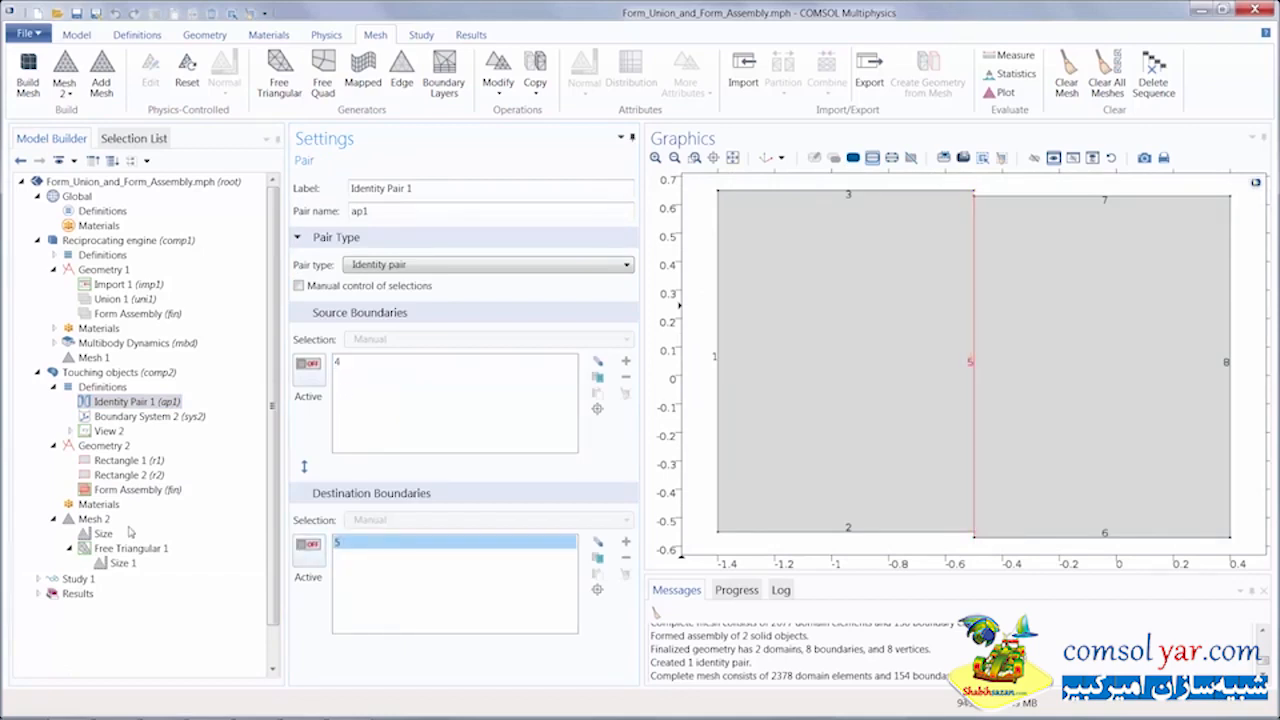
# Examine Mesh 2 of the assembly closely at the upper corners where the two rectangles meet
pyautogui.click(95, 519)
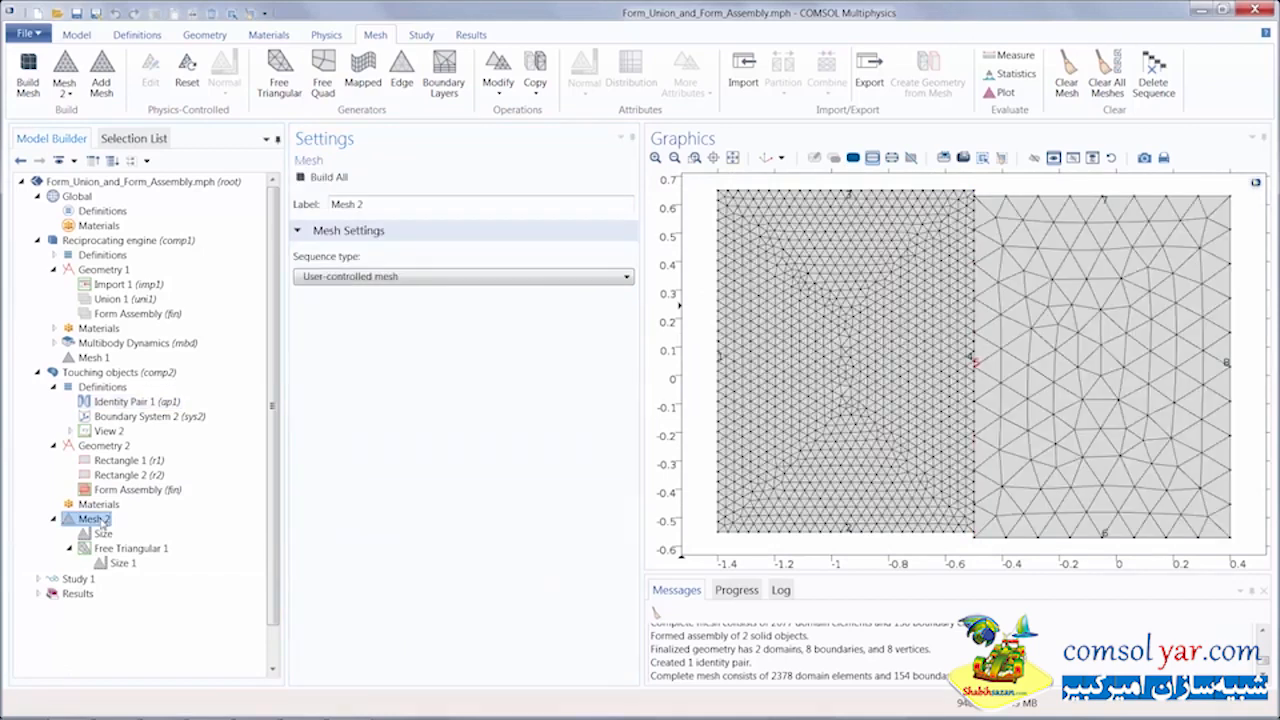
pyautogui.click(694, 158)
pyautogui.moveTo(932, 183); pyautogui.dragTo(1031, 262)
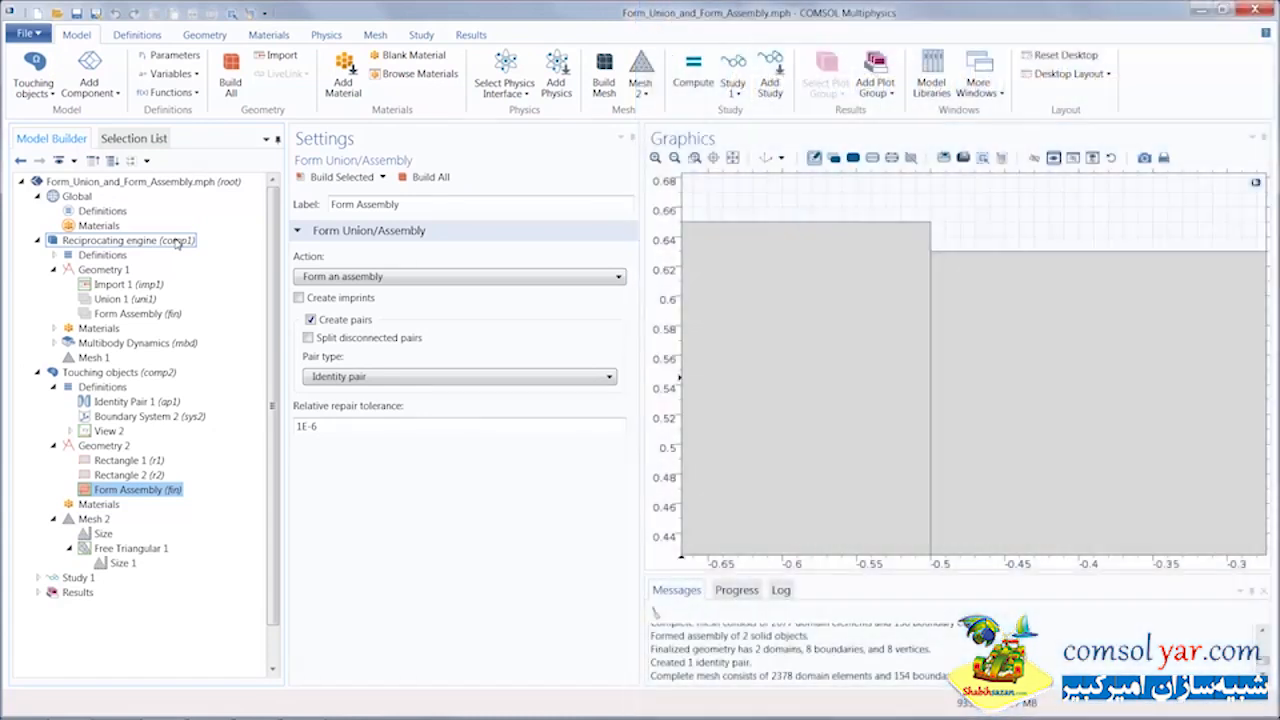
# Inspect the sketches and attachment selections of Prismatic Joint 1 and Hinge Joint 1 in the Reciprocating engine's Multibody Dynamics physics
pyautogui.click(176, 242)
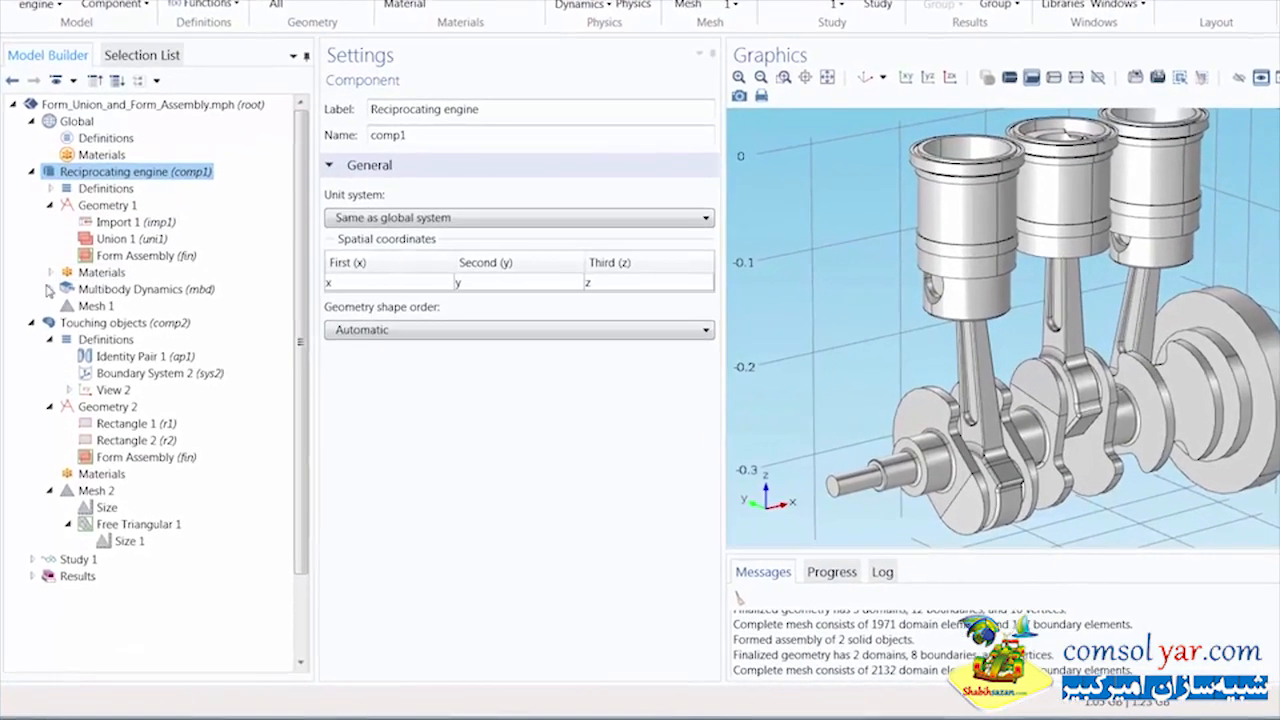
pyautogui.click(53, 343)
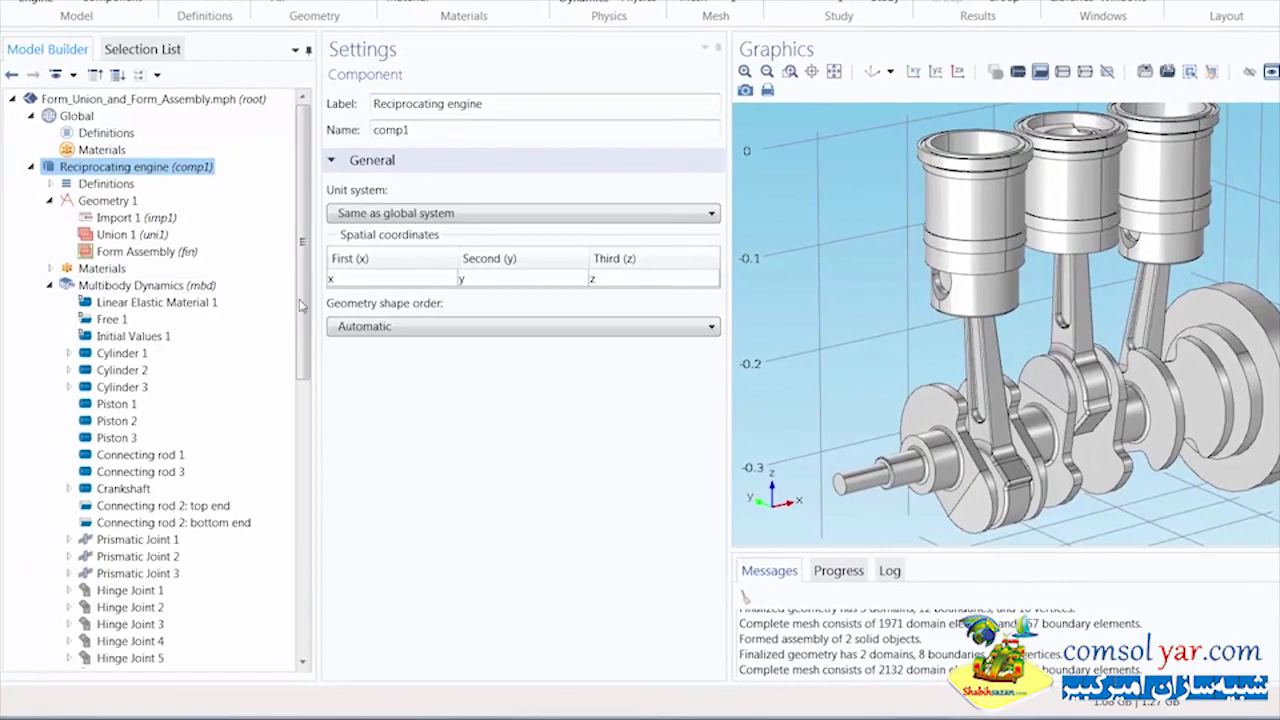
pyautogui.scroll(-5, 272, 379)
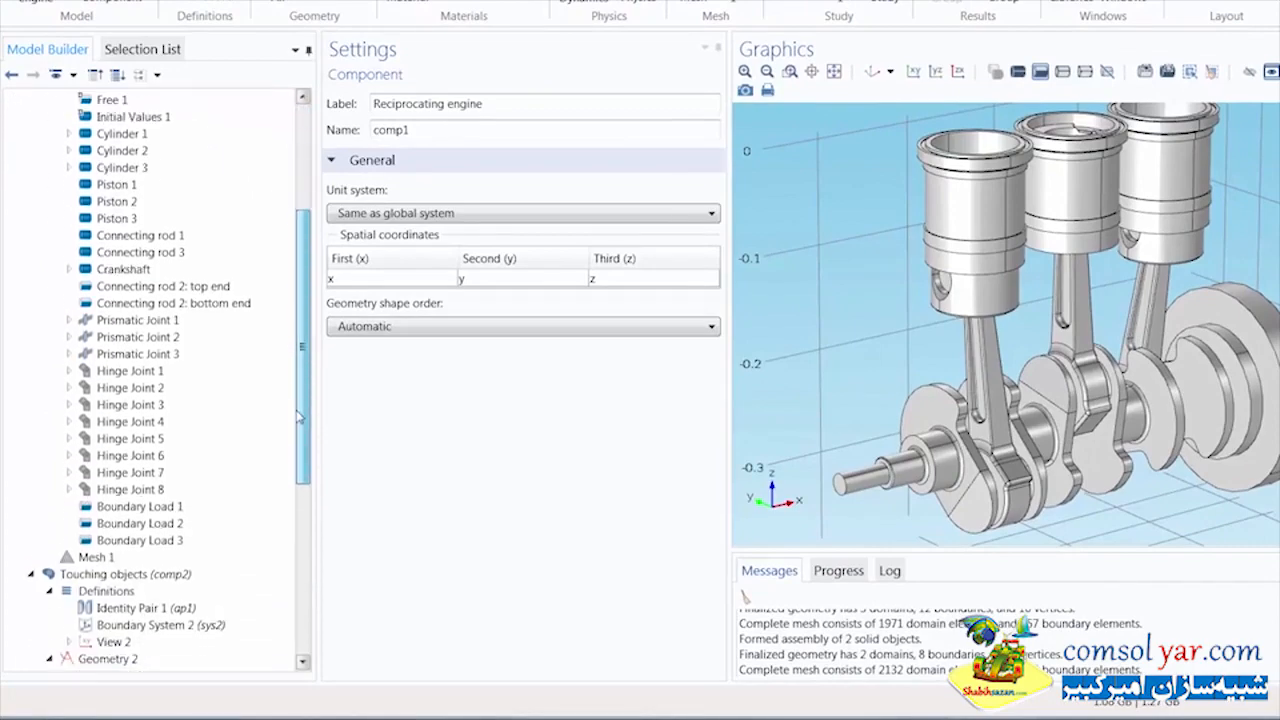
pyautogui.click(185, 312)
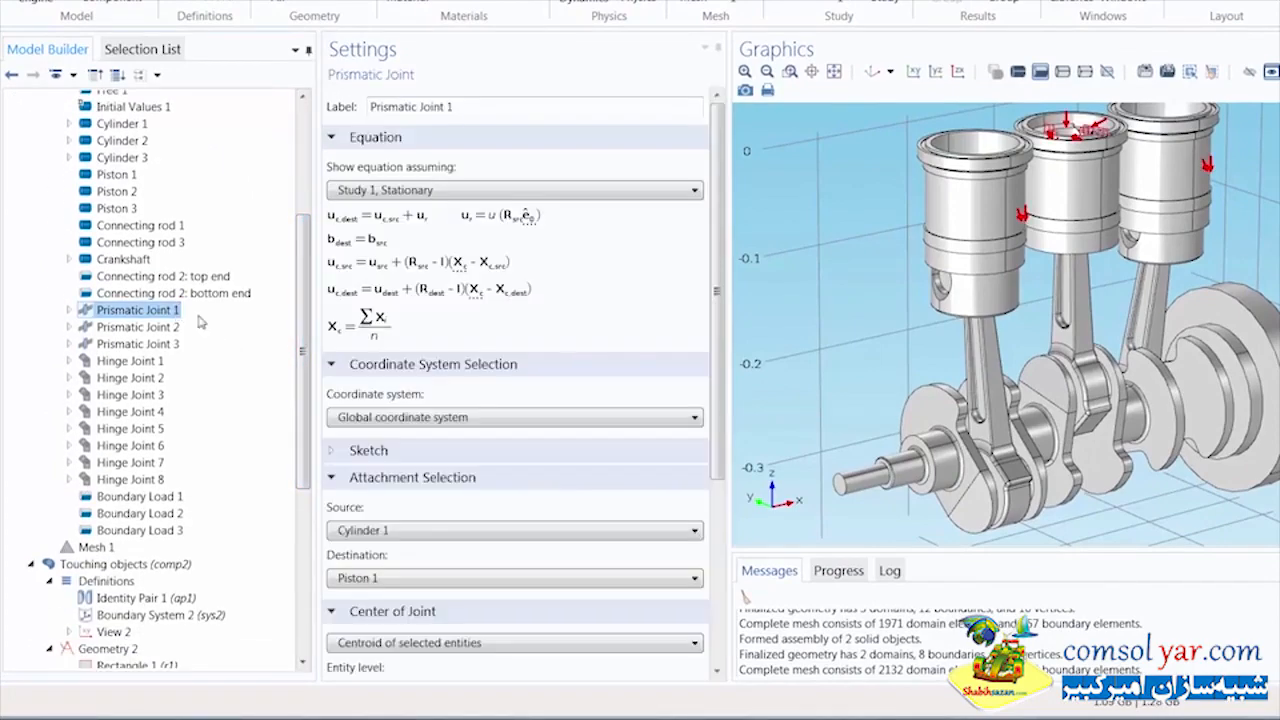
pyautogui.click(352, 450)
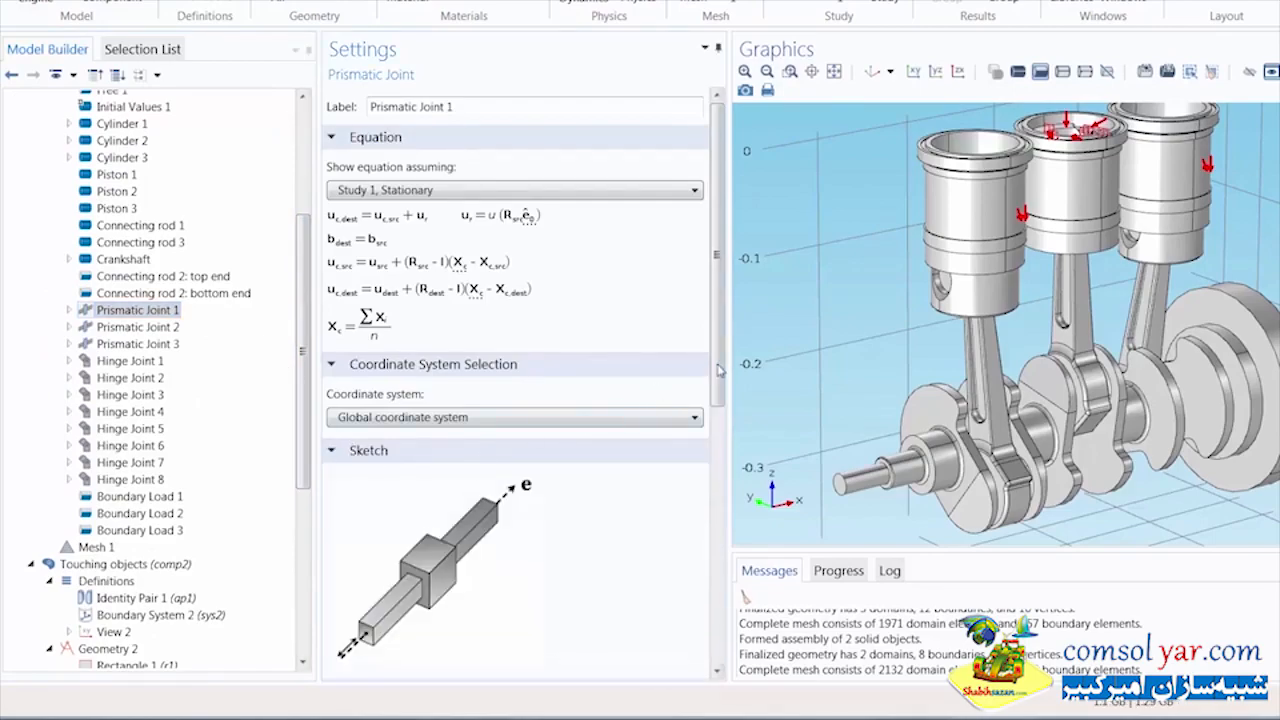
pyautogui.scroll(-5, 689, 490)
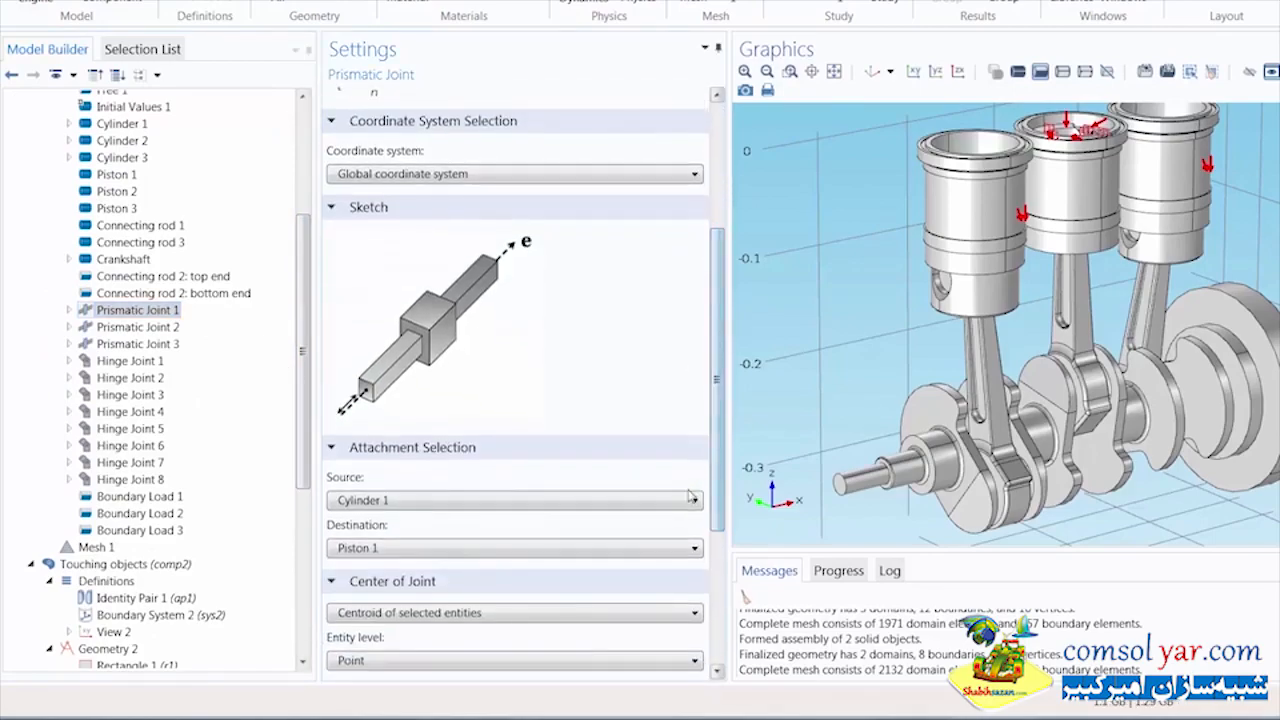
pyautogui.click(150, 362)
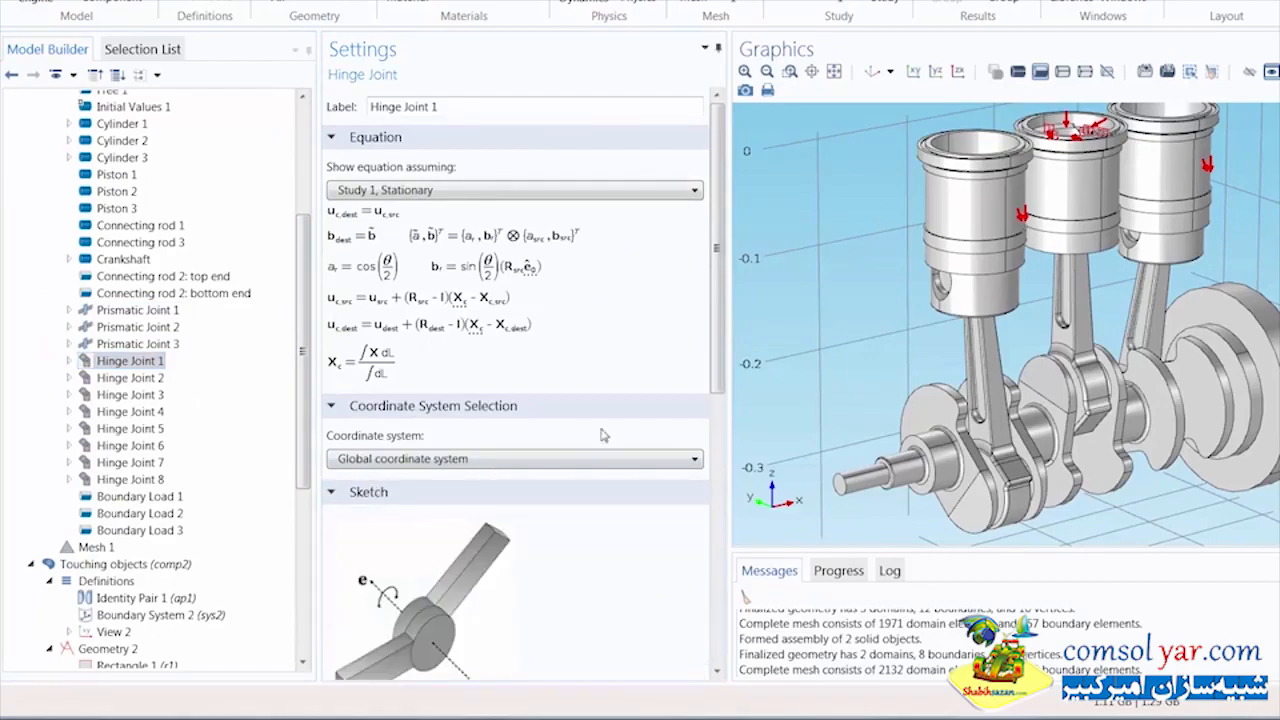
pyautogui.scroll(-4, 712, 540)
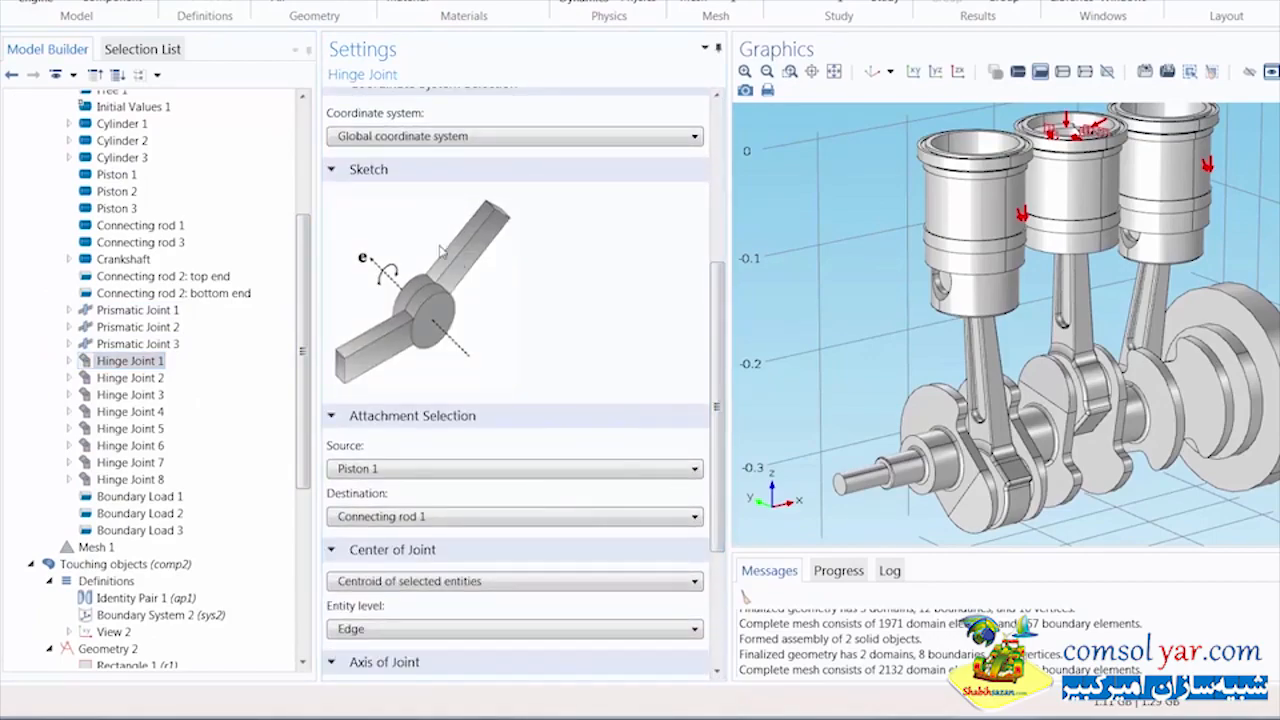
# Review the Form Assembly settings of Geometry 1 with the whole reciprocating engine in view
pyautogui.click(303, 141)
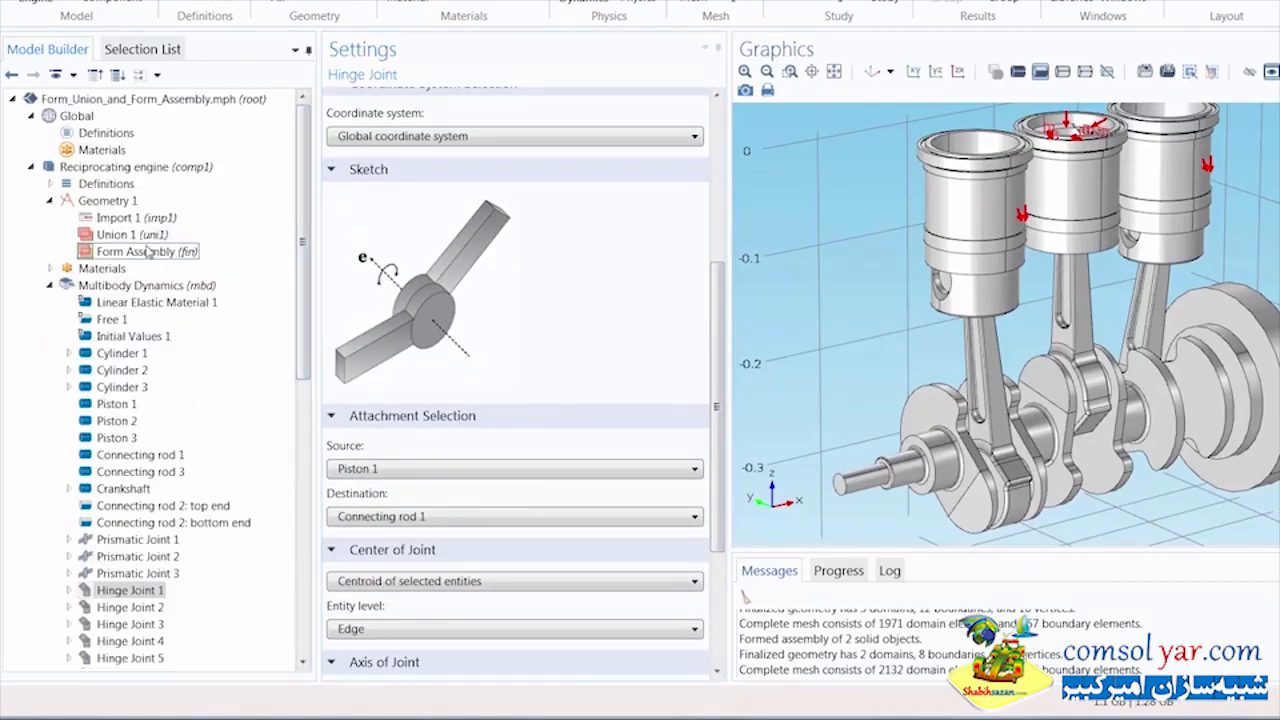
pyautogui.click(146, 251)
pyautogui.click(50, 285)
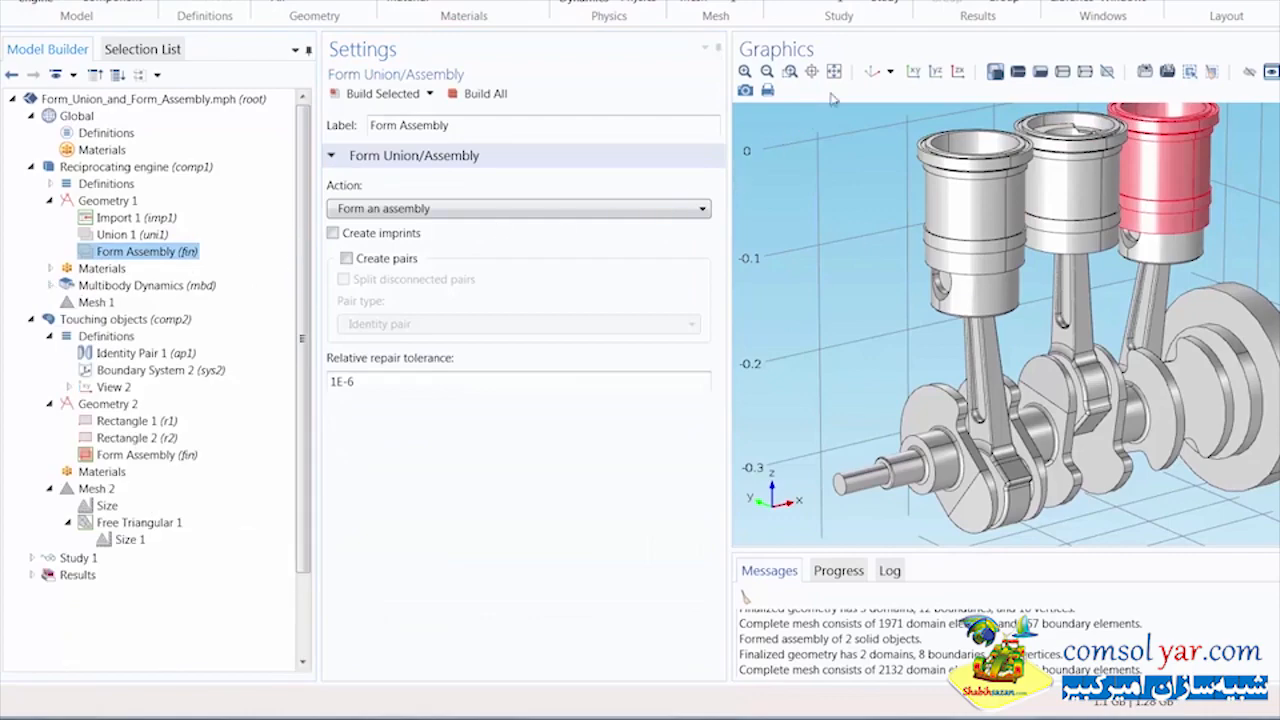
pyautogui.click(870, 72)
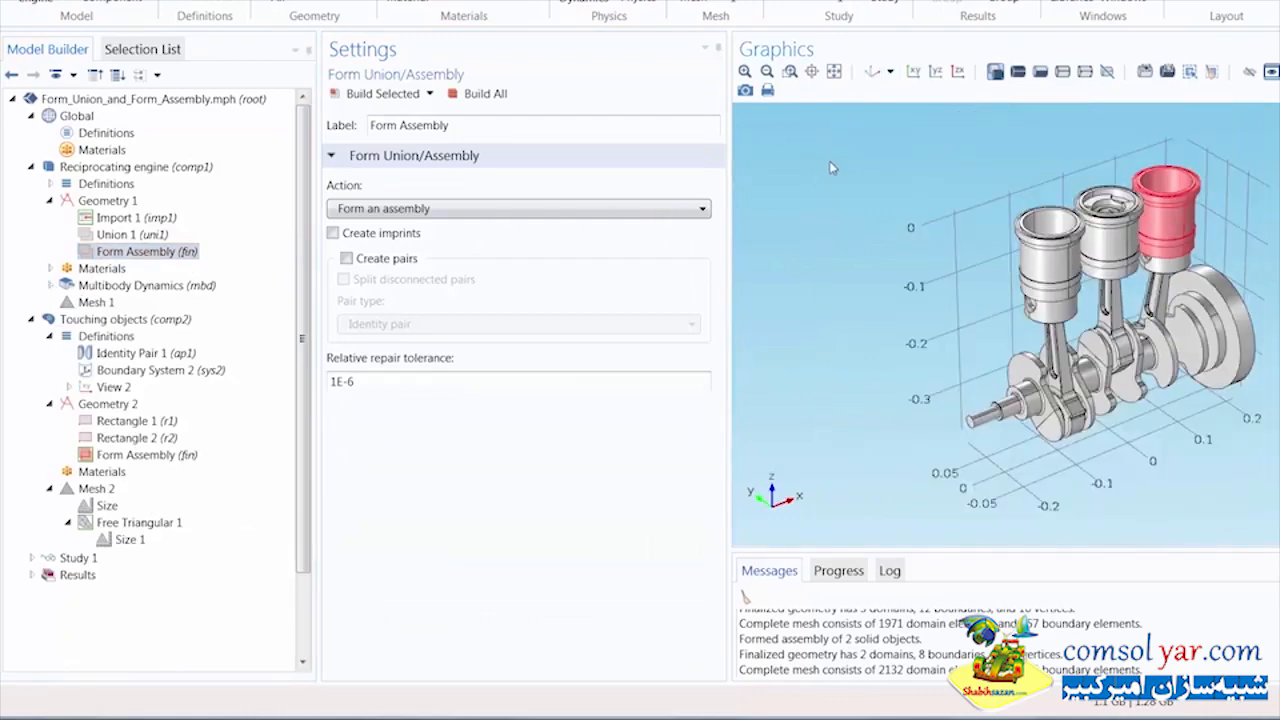